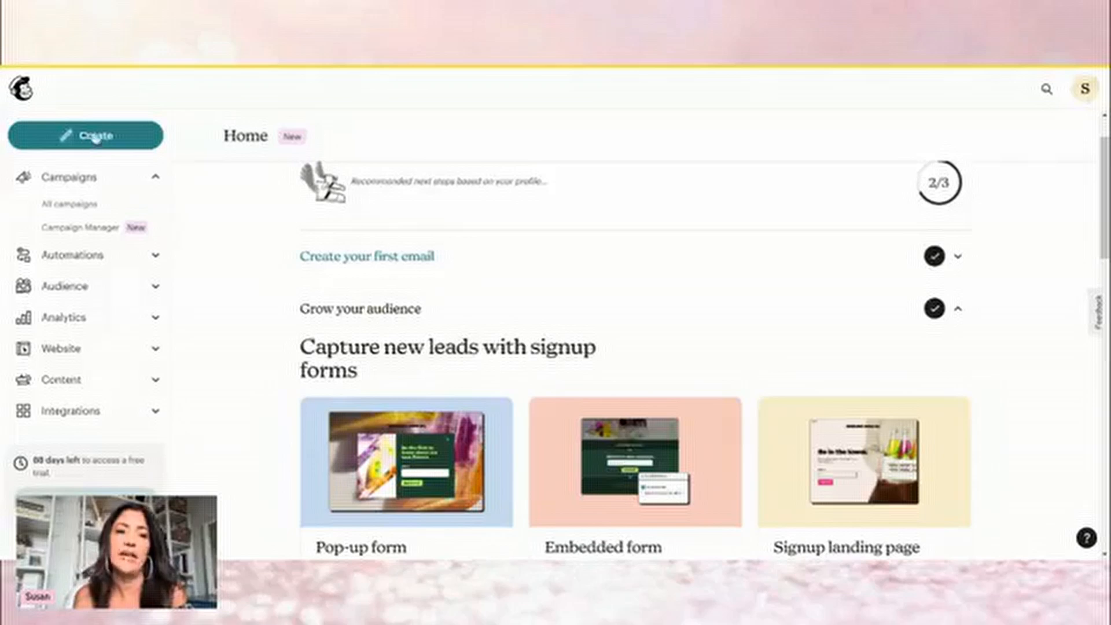
Start creating a new landing page.
scroll(810, 333, "down", 1)
scroll(810, 333, "down", 3)
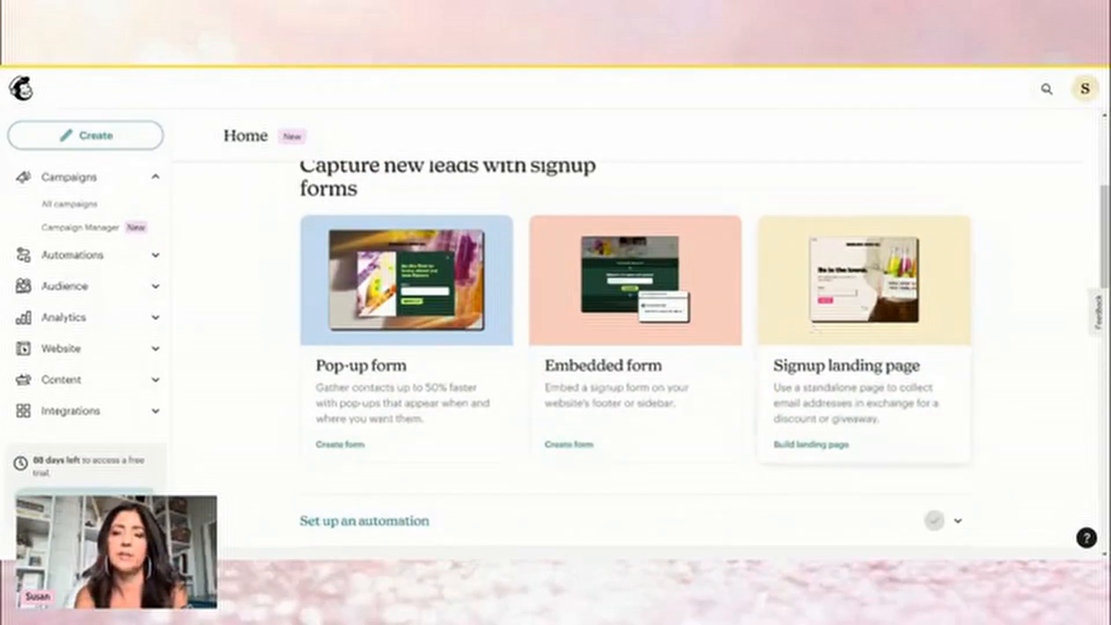
scroll(747, 173, "up", 3)
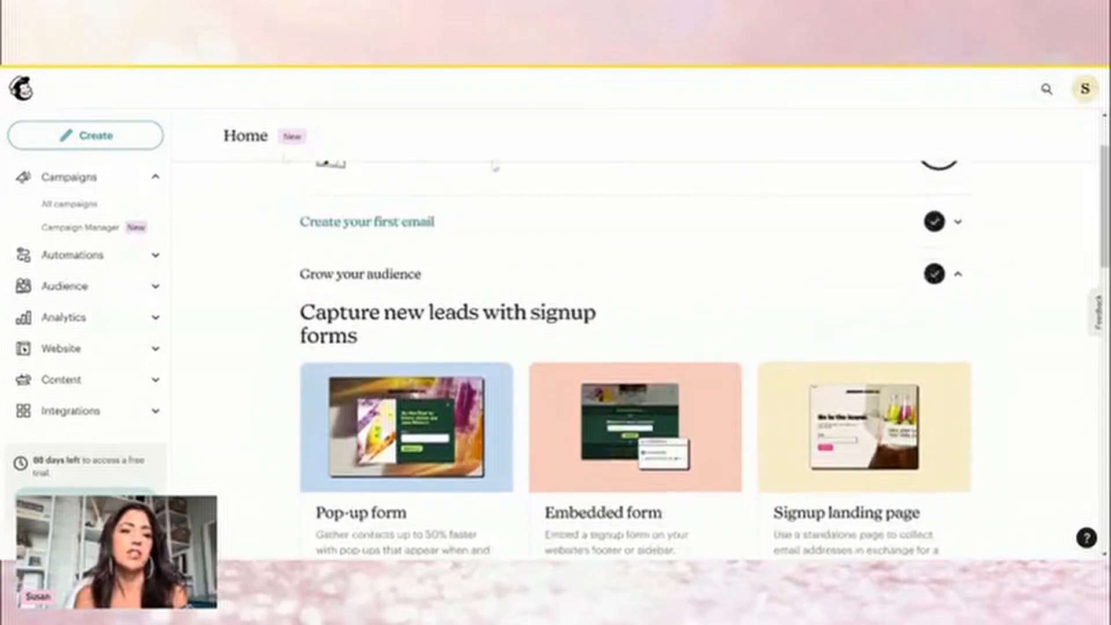
left_click(121, 146)
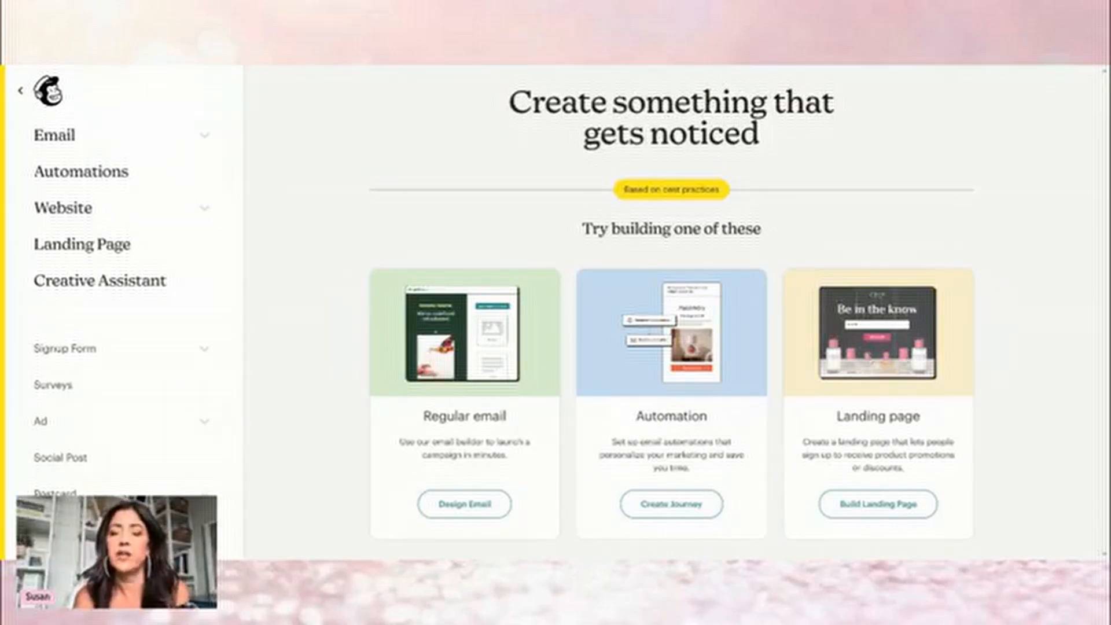
left_click(887, 507)
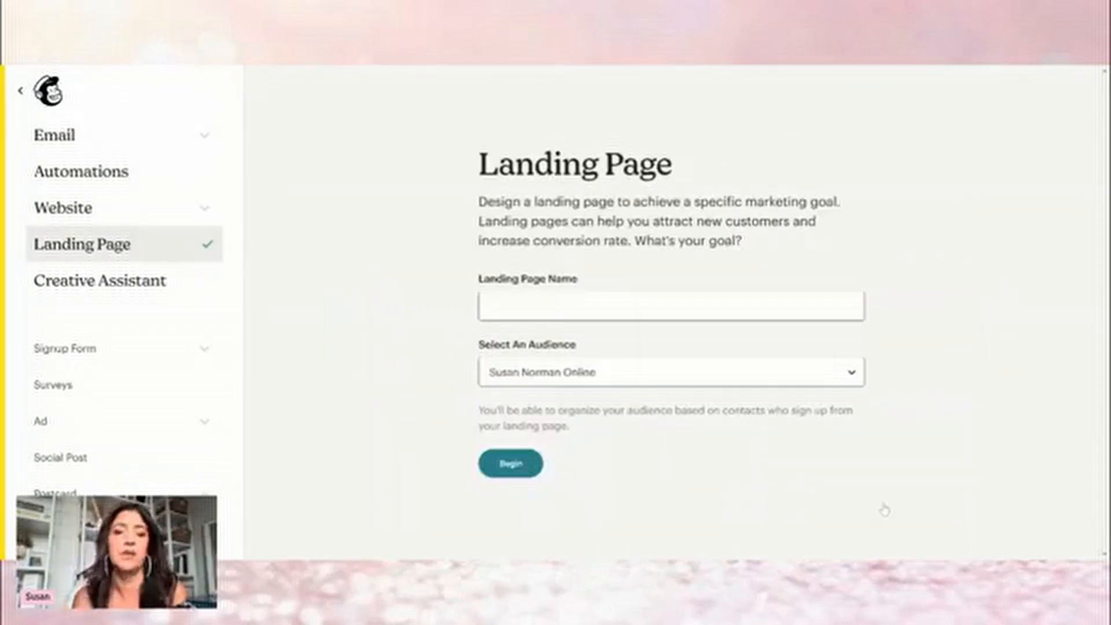
Name the landing page "Color Foundation Match" and begin building it with the preselected audience.
left_click(671, 306)
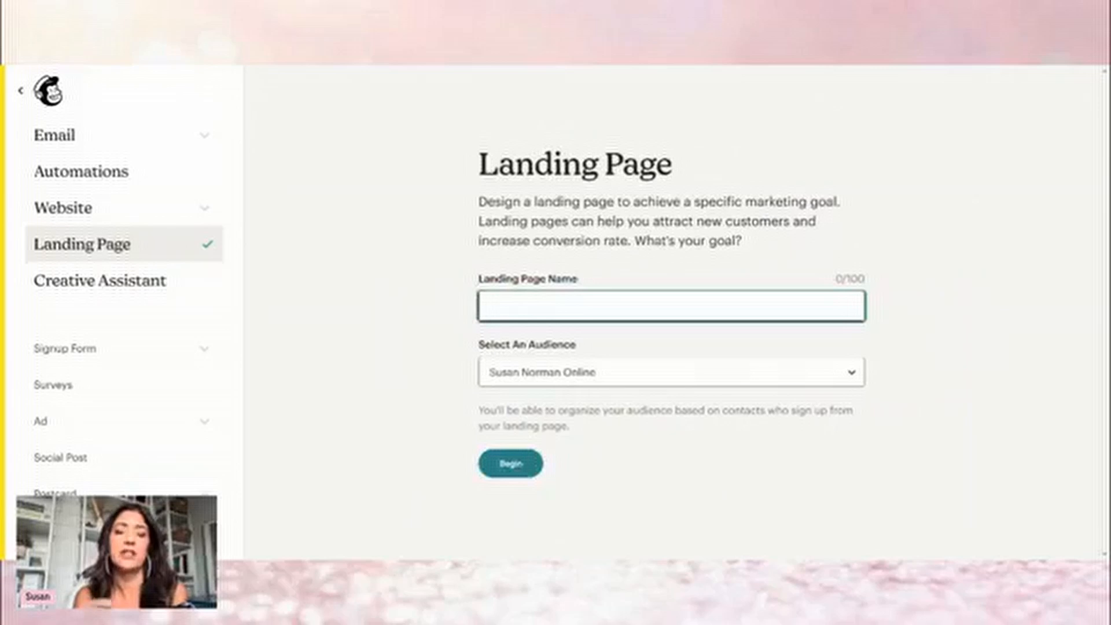
type("col")
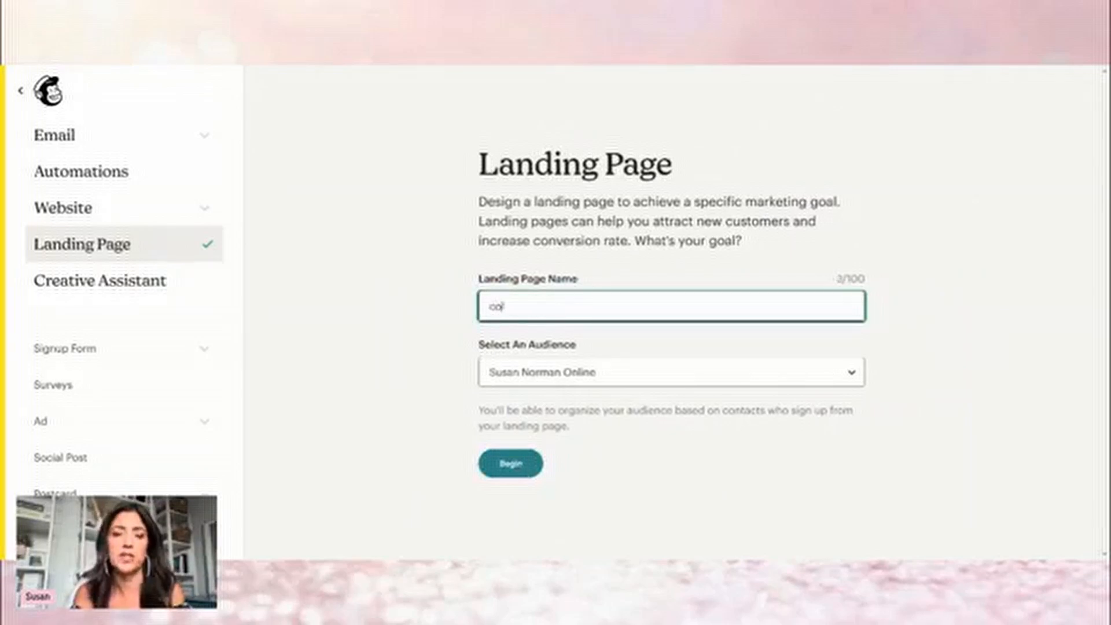
type("or funn")
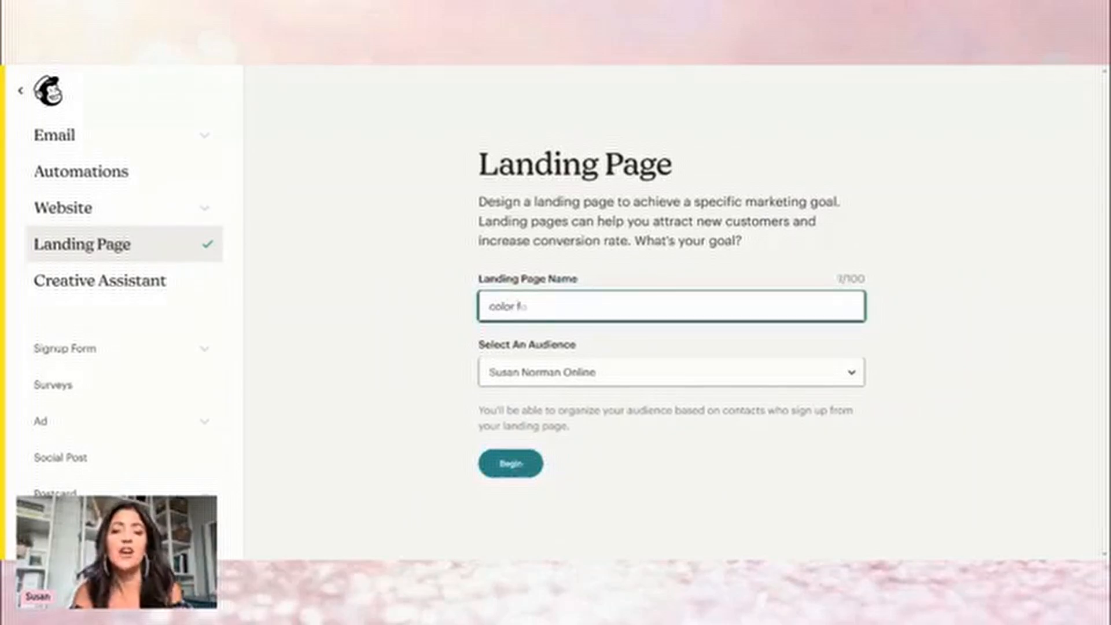
key("BackSpace")
key("BackSpace")
key("BackSpace")
key("BackSpace")
key("BackSpace")
key("BackSpace")
key("BackSpace")
key("BackSpace")
key("BackSpace")
key("BackSpace")
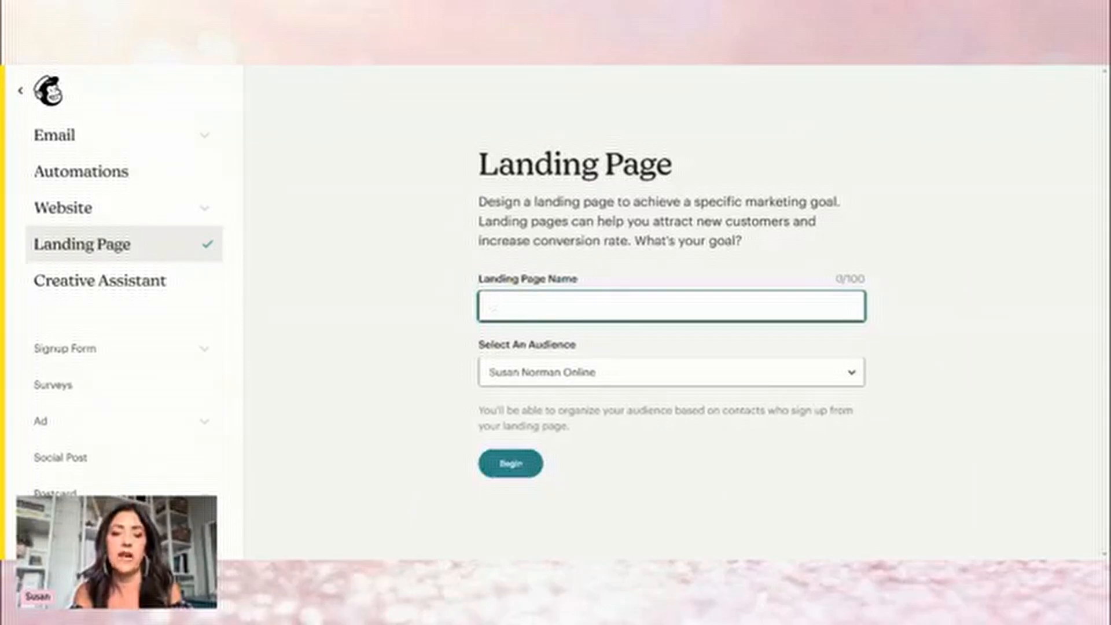
type("Color Foundation Match")
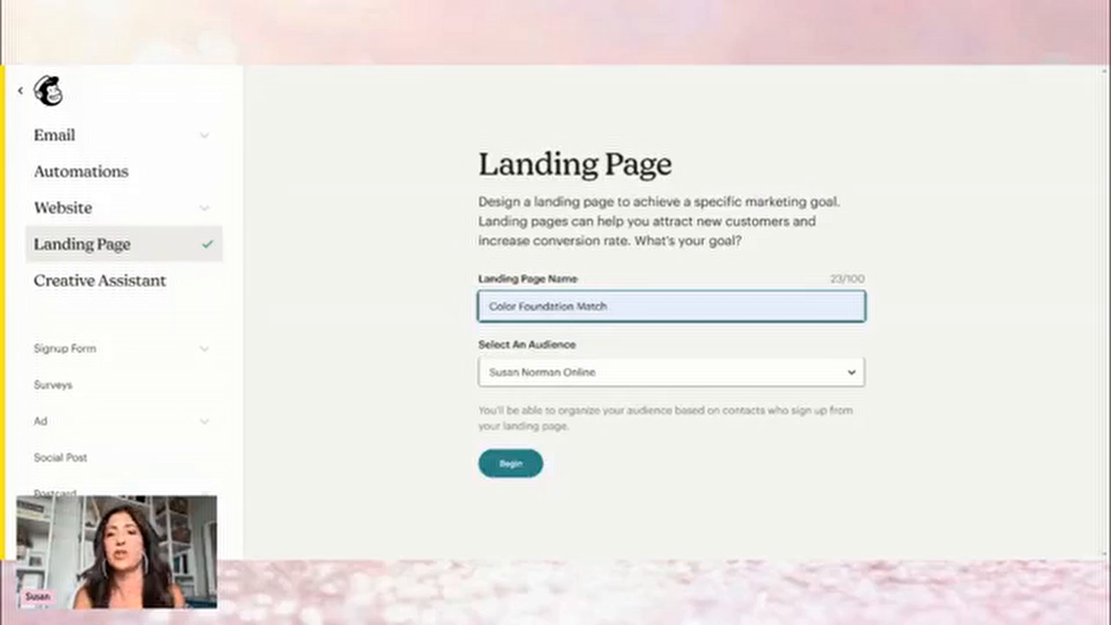
left_click(510, 464)
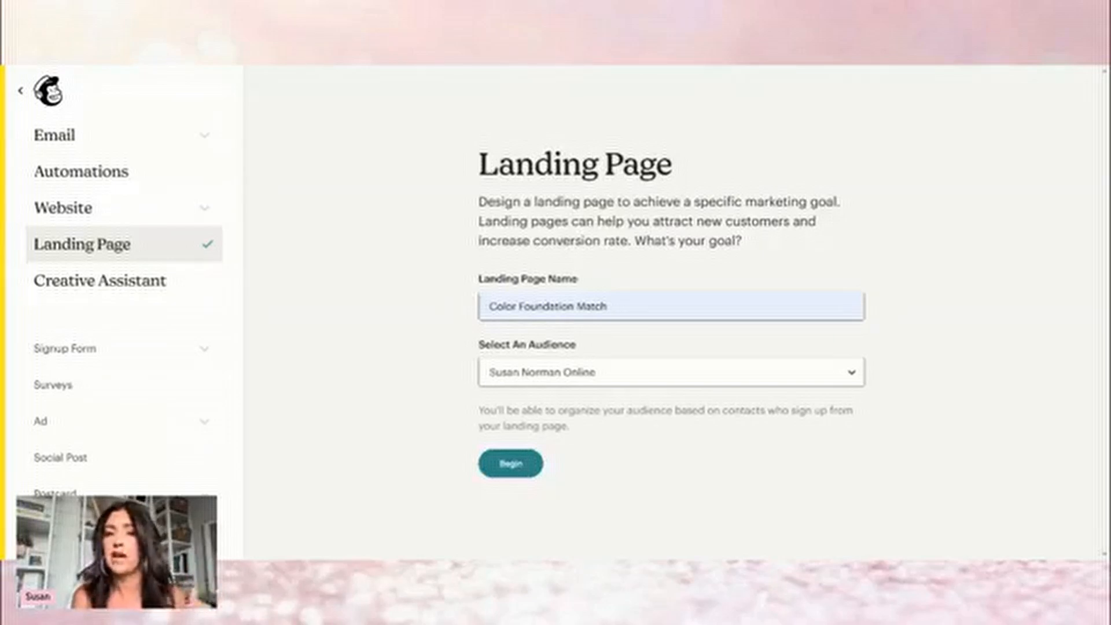
left_click(611, 306)
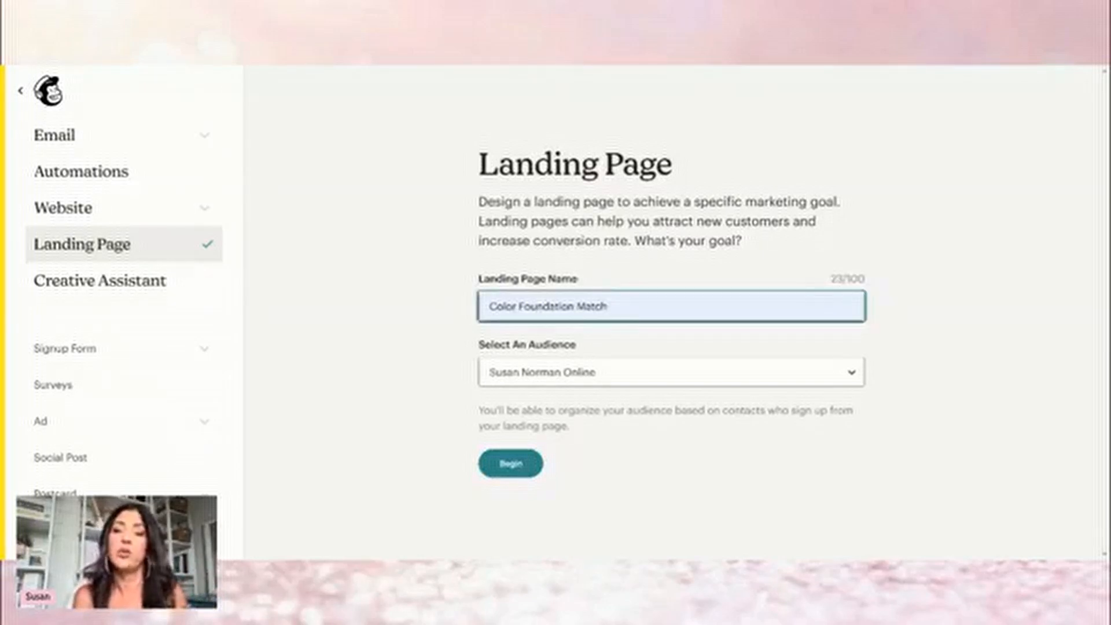
left_click(516, 463)
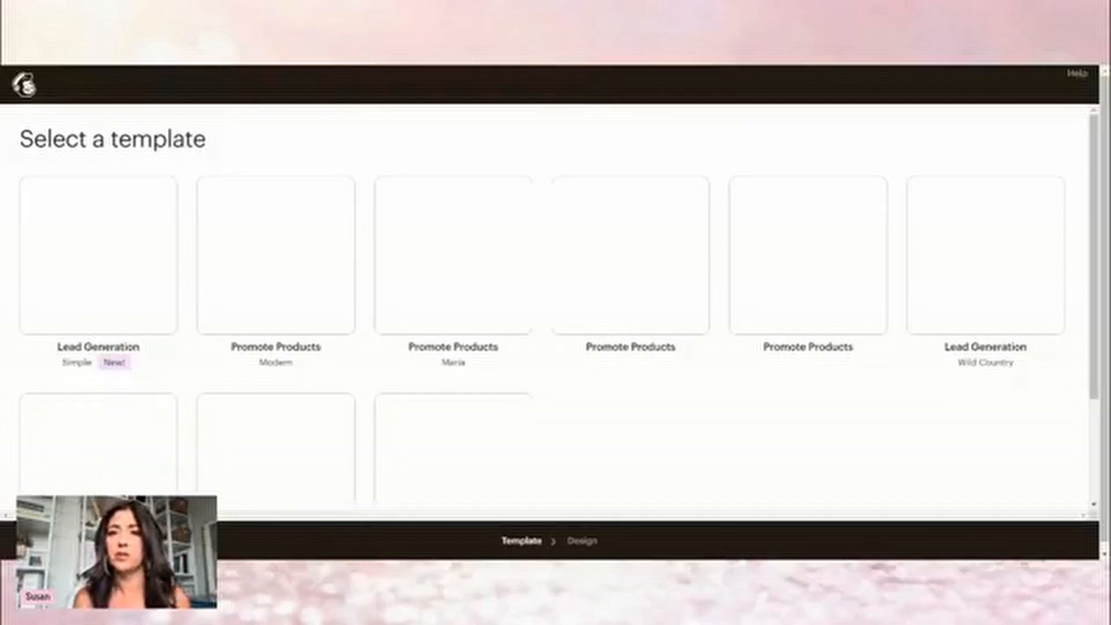
Choose a template with a headline and email signup form, and delete its logo placeholder block.
scroll(717, 310, "down", 3)
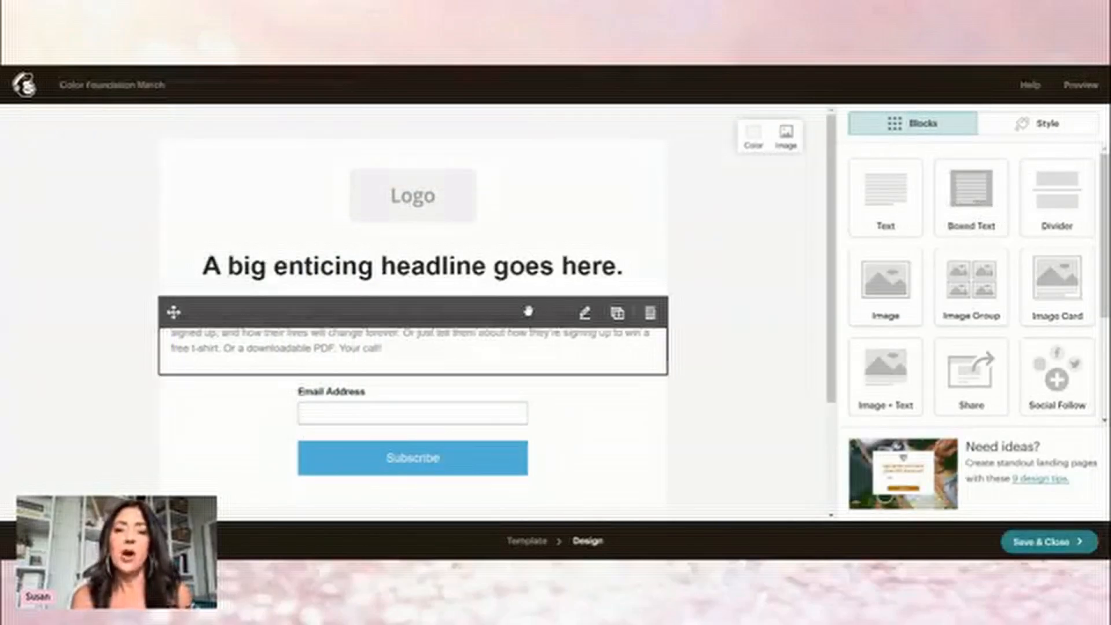
mouse_move(547, 274)
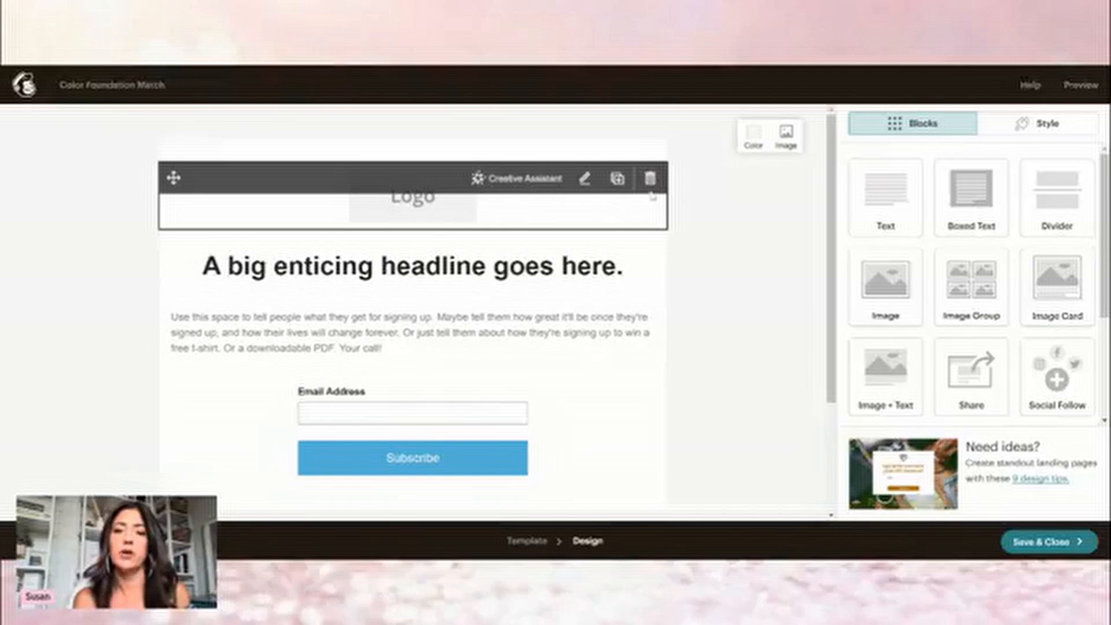
left_click(650, 181)
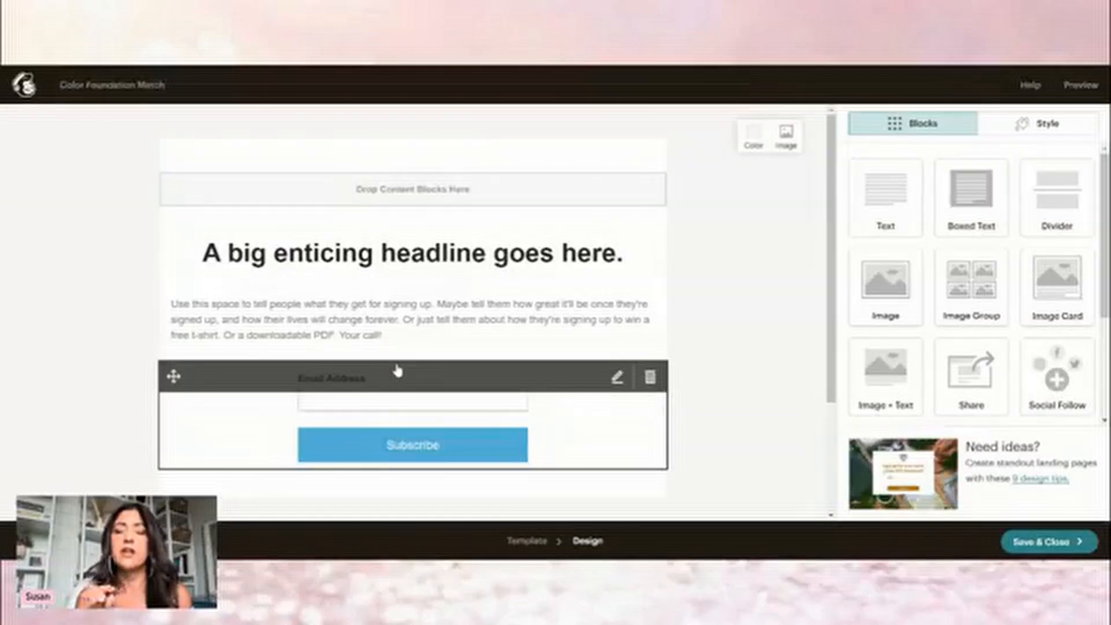
left_click(404, 362)
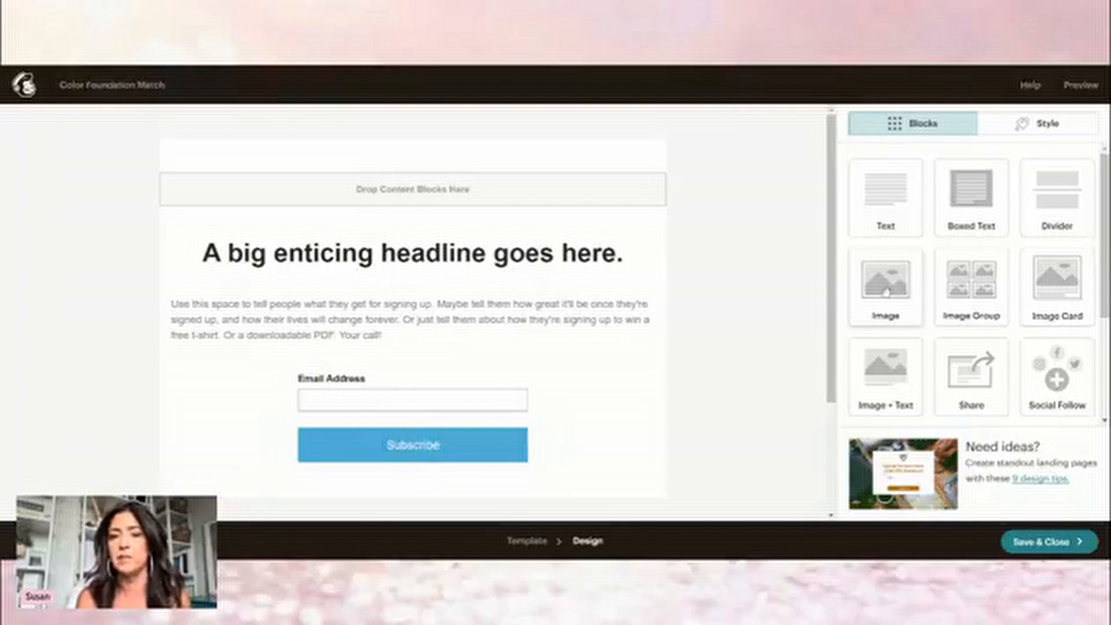
Add an image block above the headline and insert the existing bellame foundation match.jpg into it.
left_click_drag(885, 291, 364, 240)
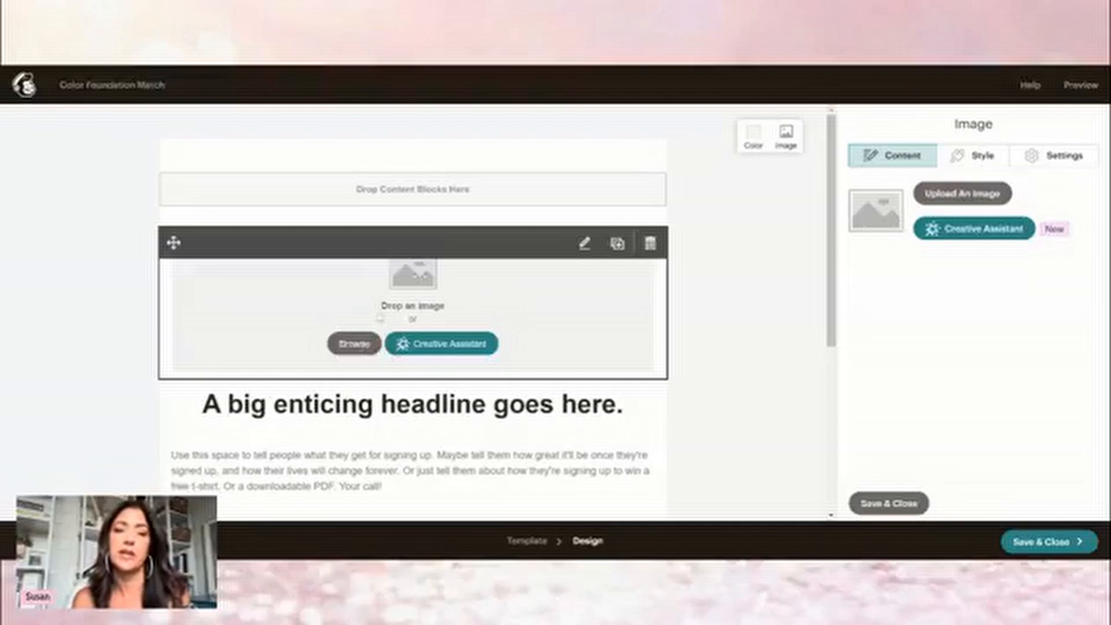
left_click(347, 346)
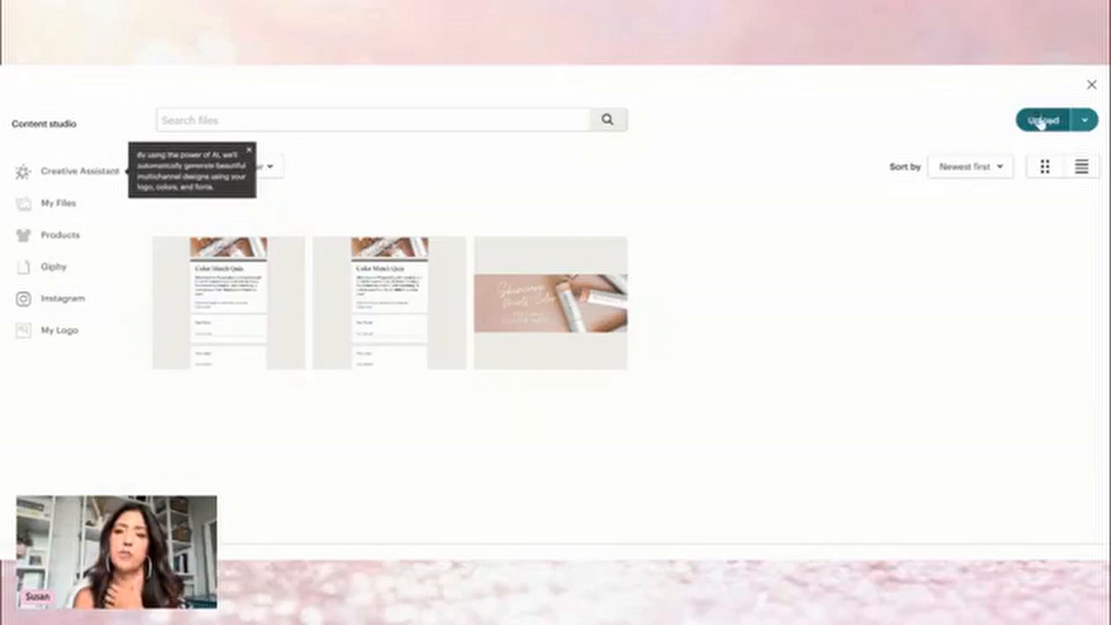
left_click(547, 309)
left_click(545, 309)
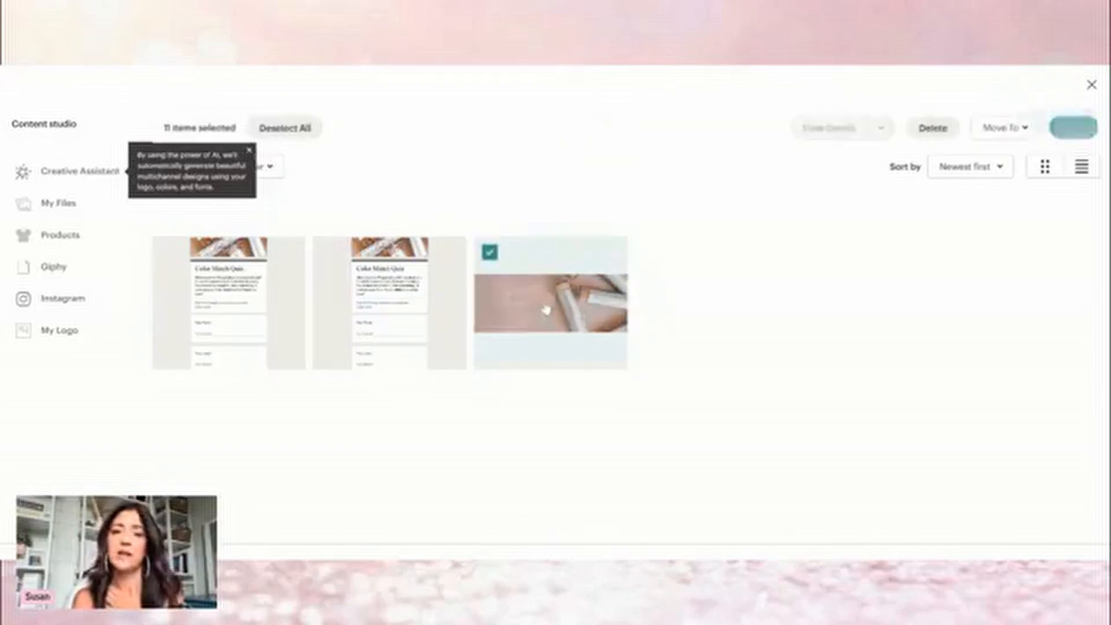
left_click(546, 308)
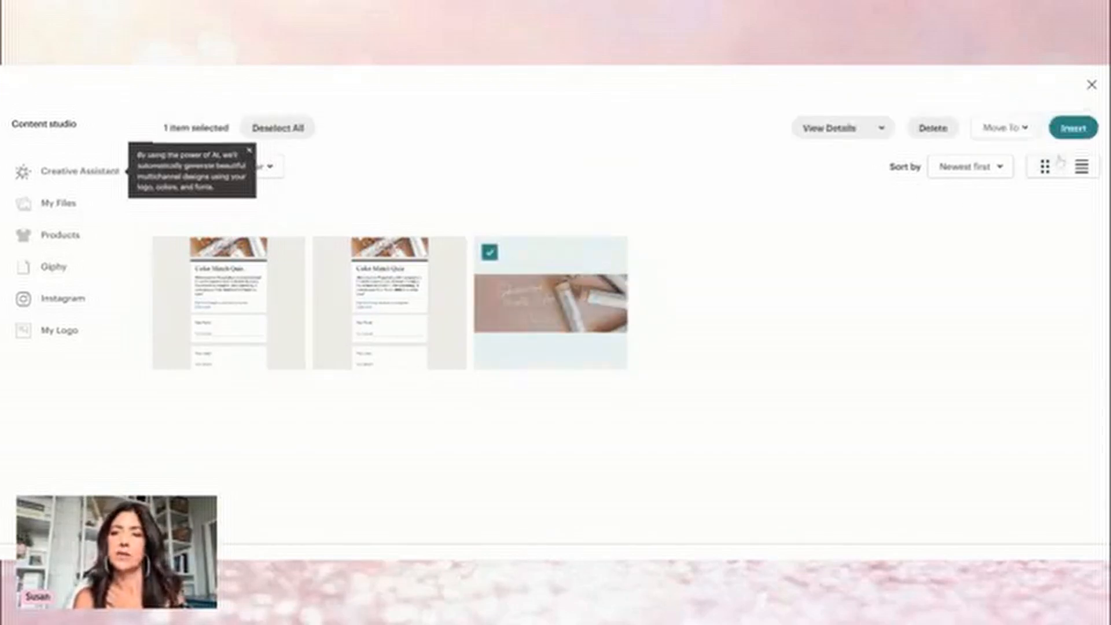
left_click(1076, 127)
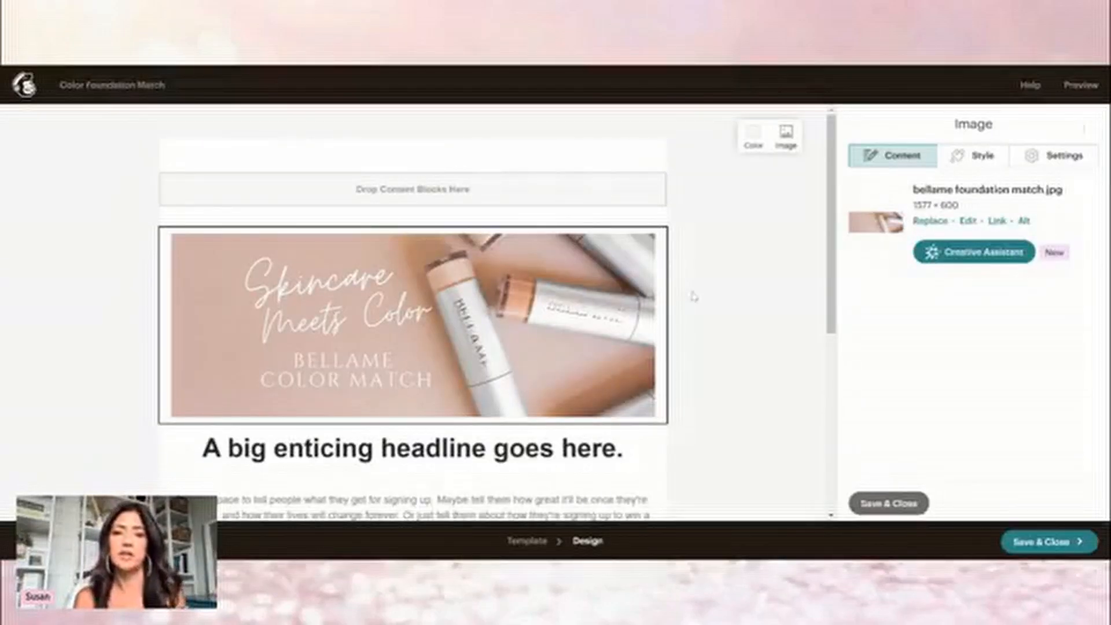
Replace the placeholder headline with "Find your perfect foundation match!" and save the text block.
scroll(693, 296, "down", 3)
mouse_move(585, 277)
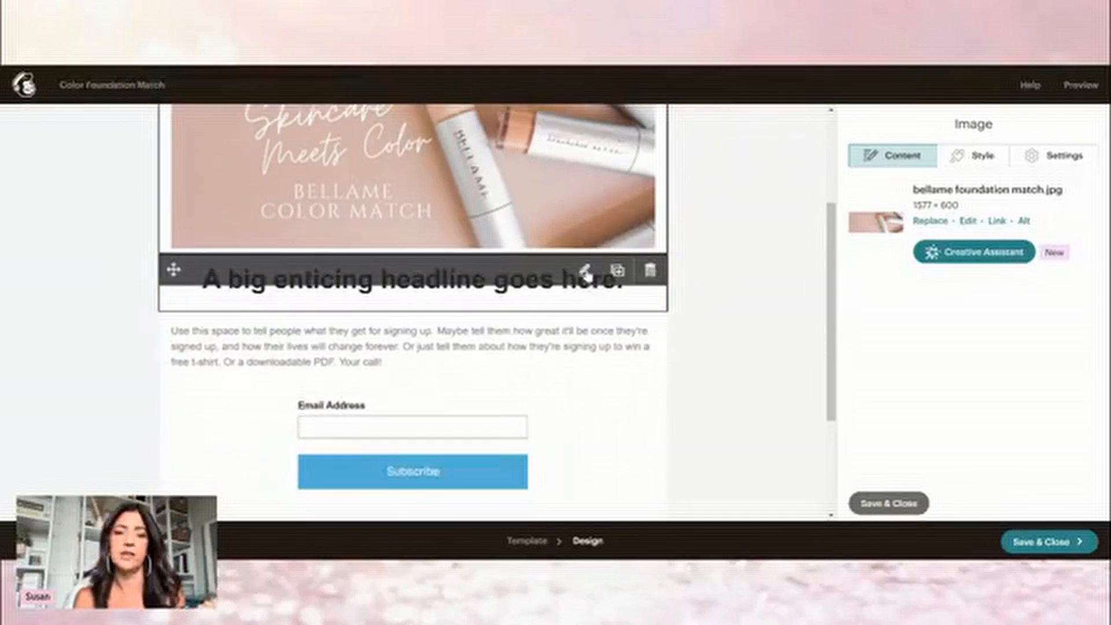
left_click(584, 272)
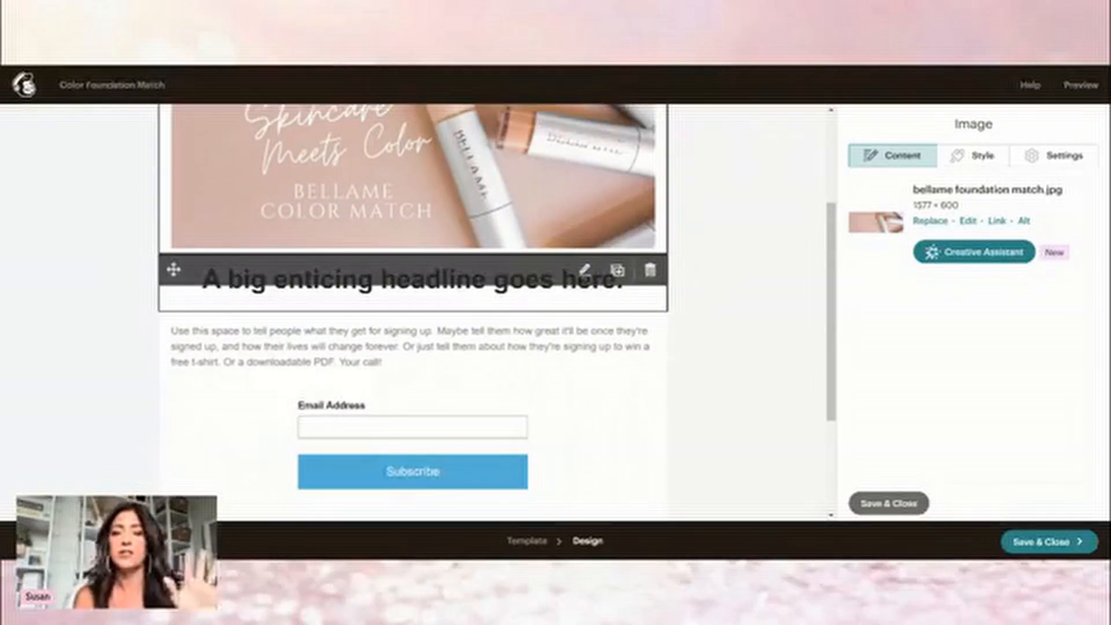
left_click(584, 272)
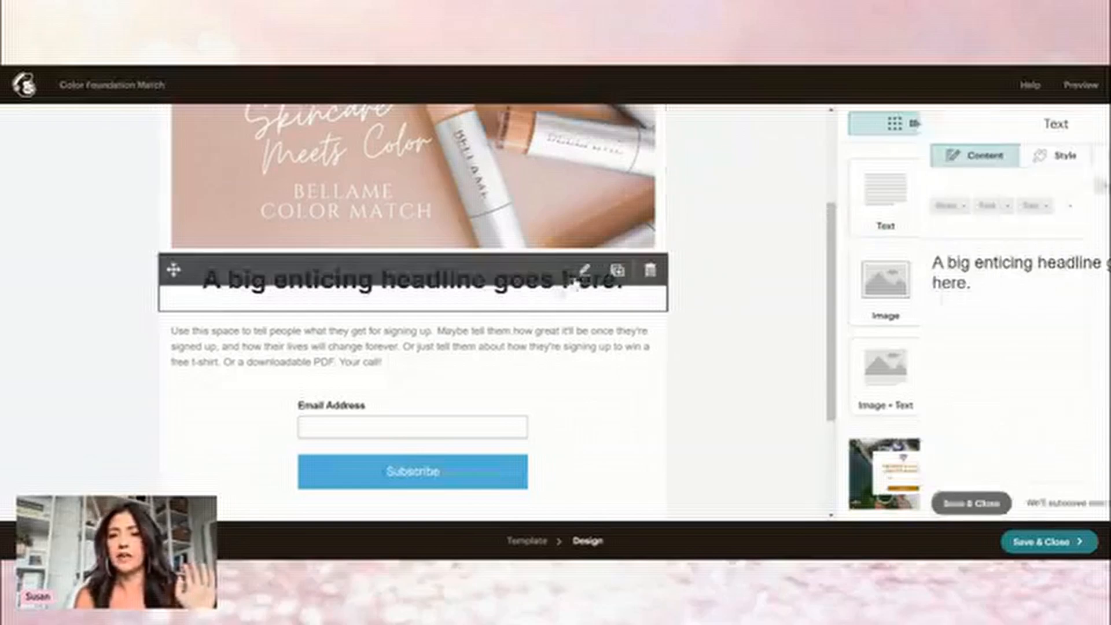
left_click_drag(890, 284, 849, 263)
type("Find")
key("BackSpace")
key("BackSpace")
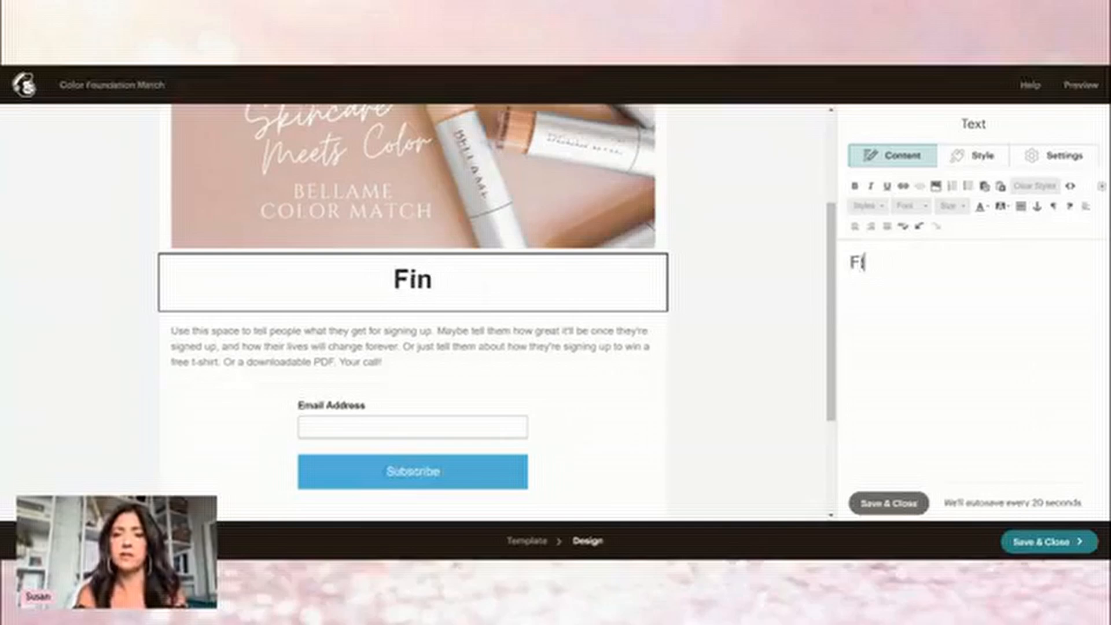
type("nd your per")
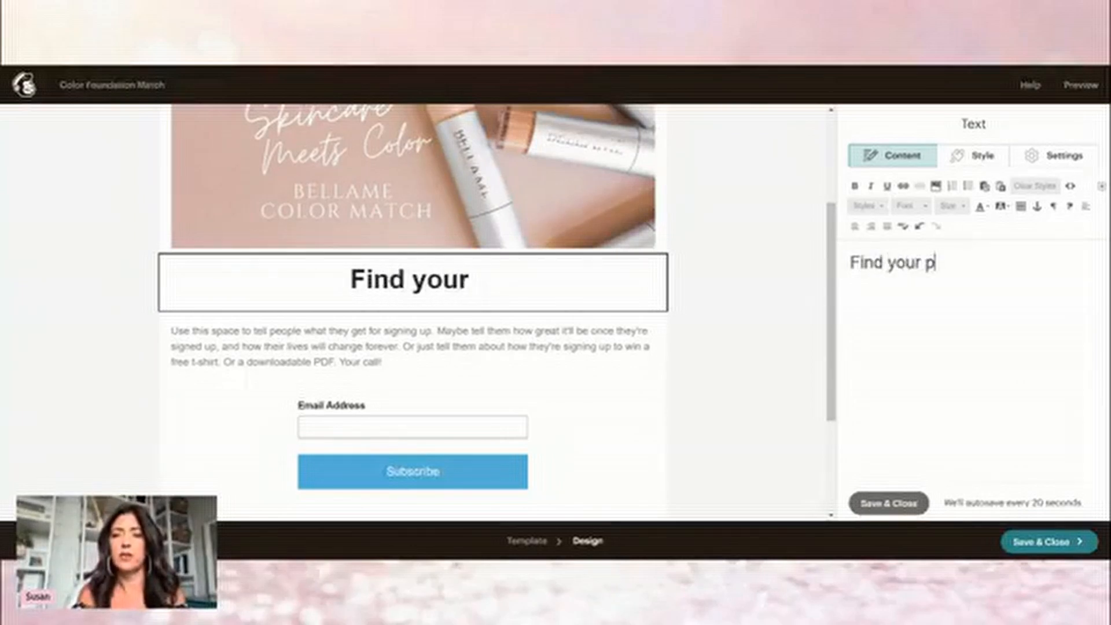
key("BackSpace")
type("erfect ")
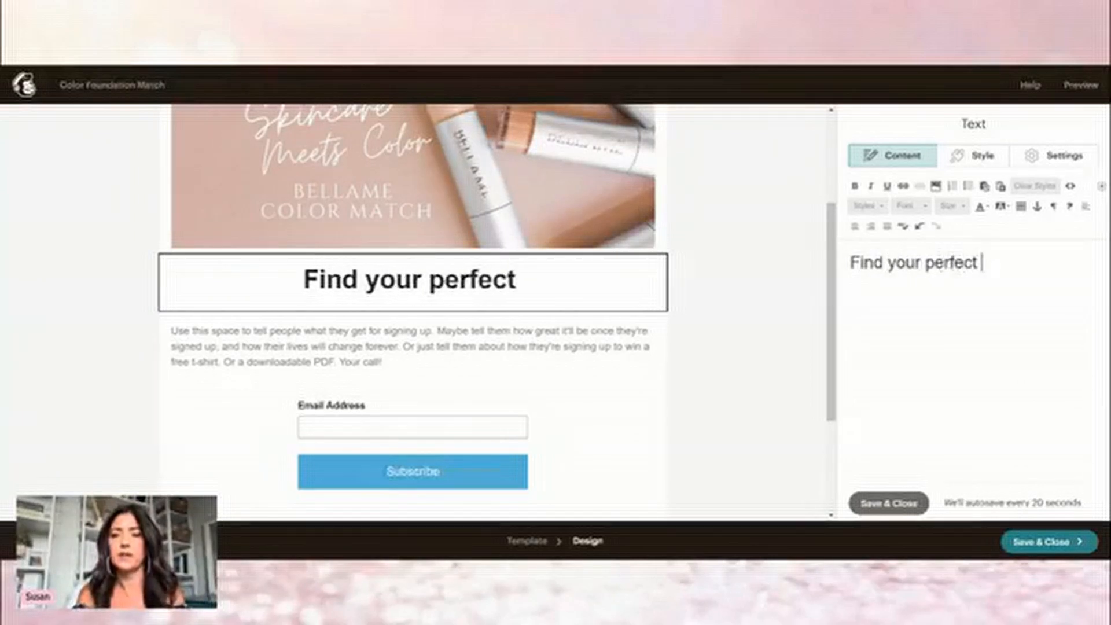
type("found")
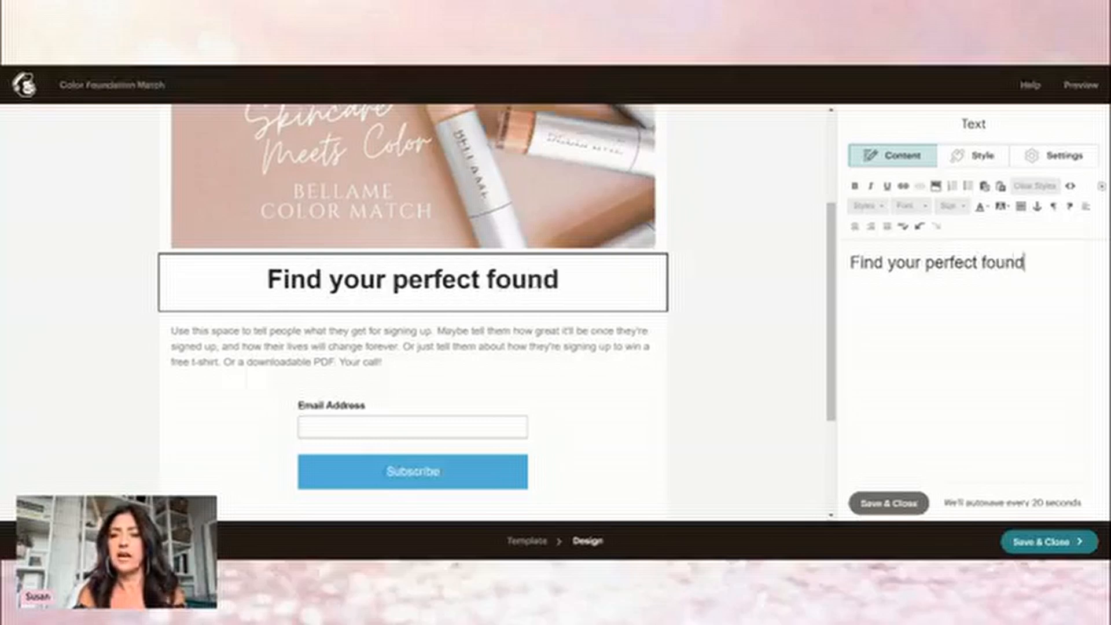
type("ation match")
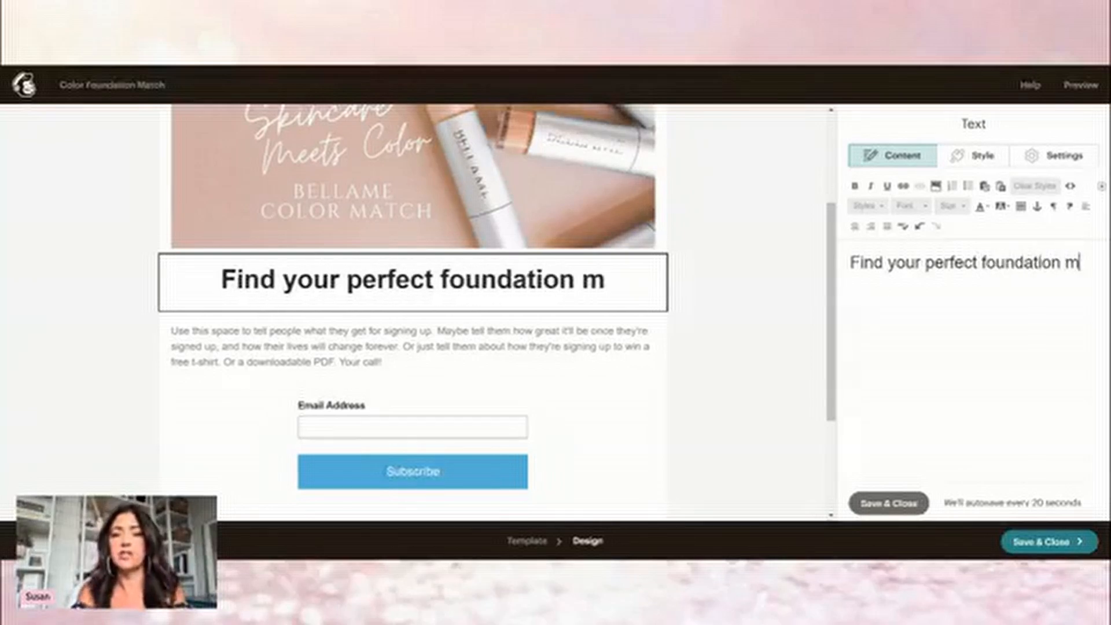
type("!")
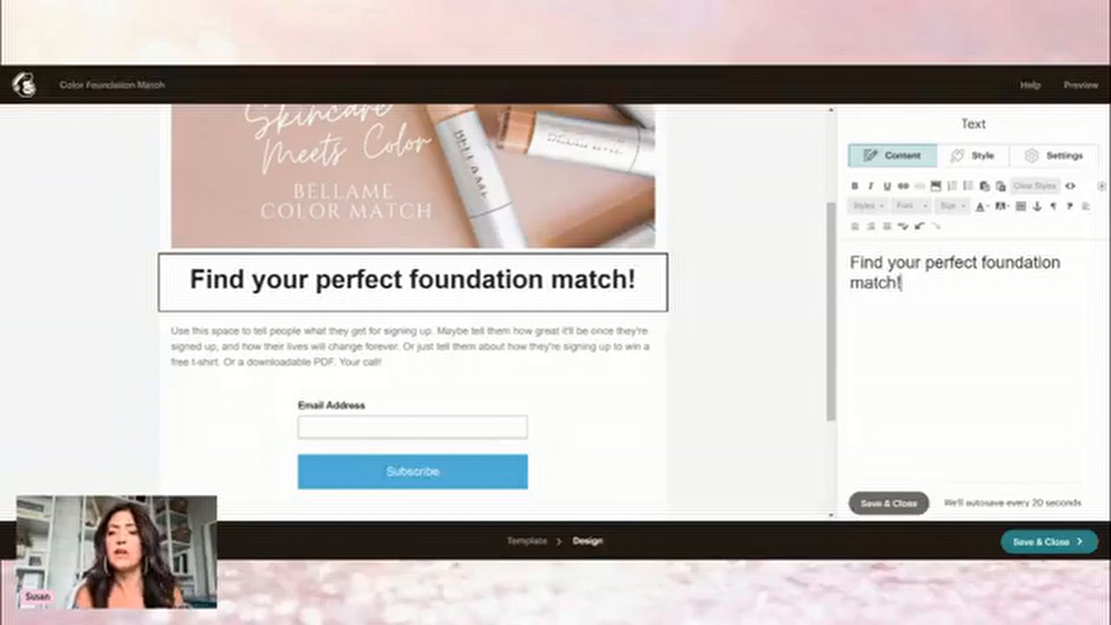
left_click(892, 503)
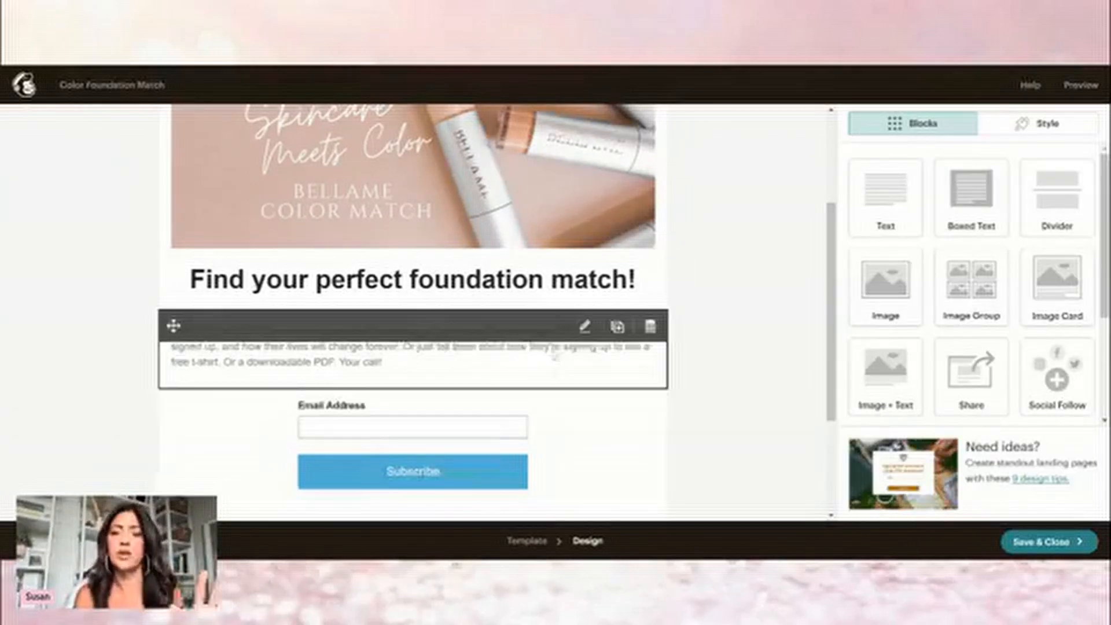
Replace the placeholder intro paragraph below the headline with "Are you ready to find your perfect shade of foundation".
left_click(585, 327)
left_click_drag(851, 259, 1094, 301)
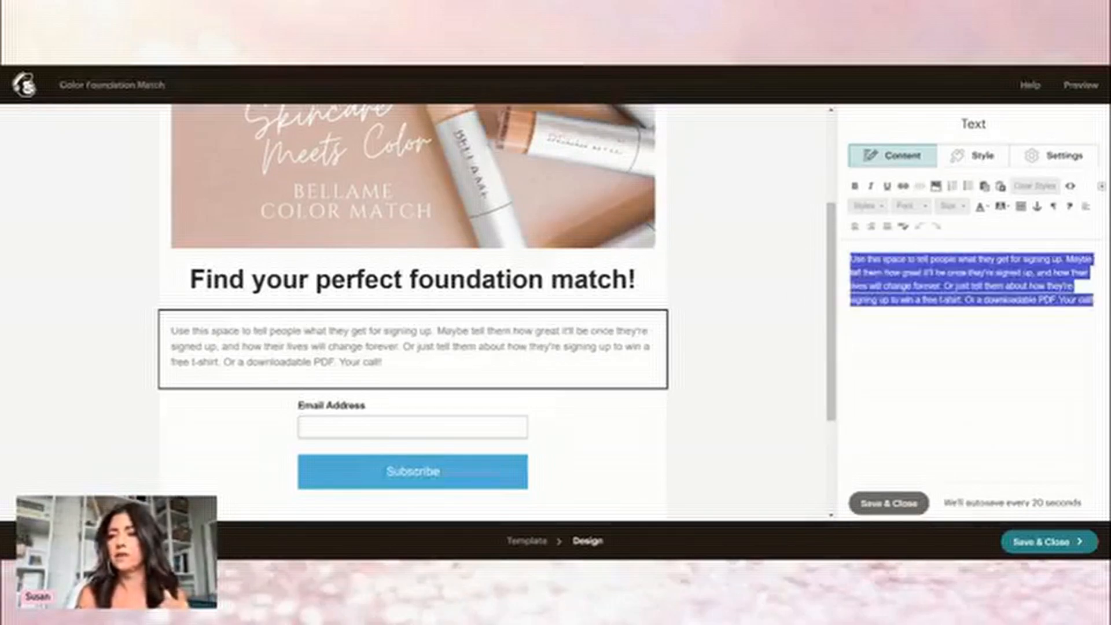
key("BackSpace")
type("are y")
key("BackSpace")
key("BackSpace")
key("BackSpace")
key("BackSpace")
key("BackSpace")
type("Are you ready to find your perfect")
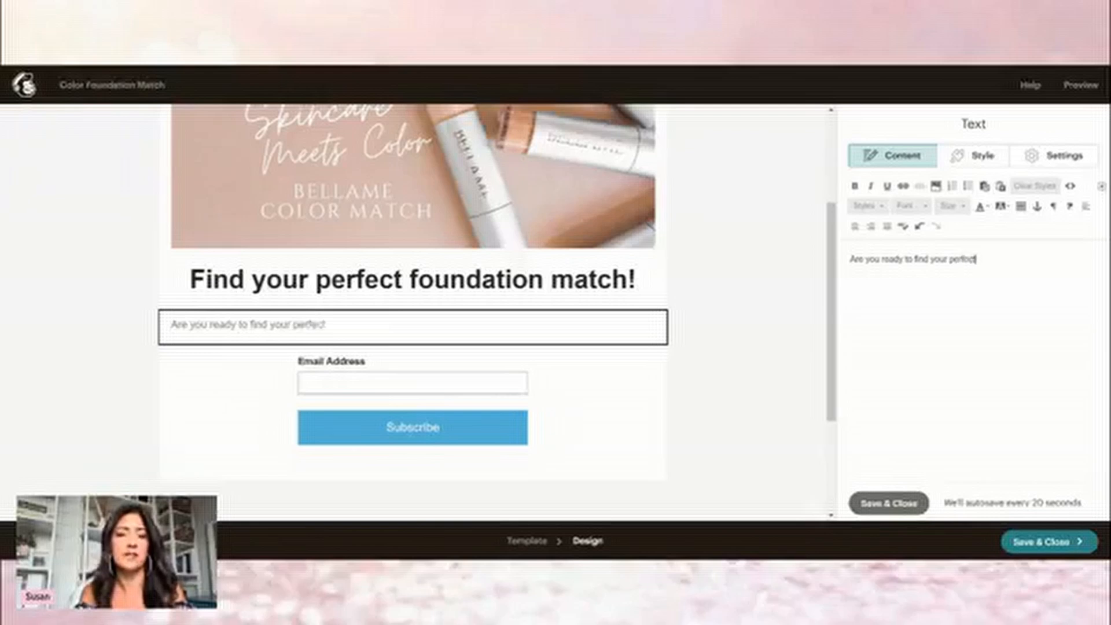
type(" shade of foundation")
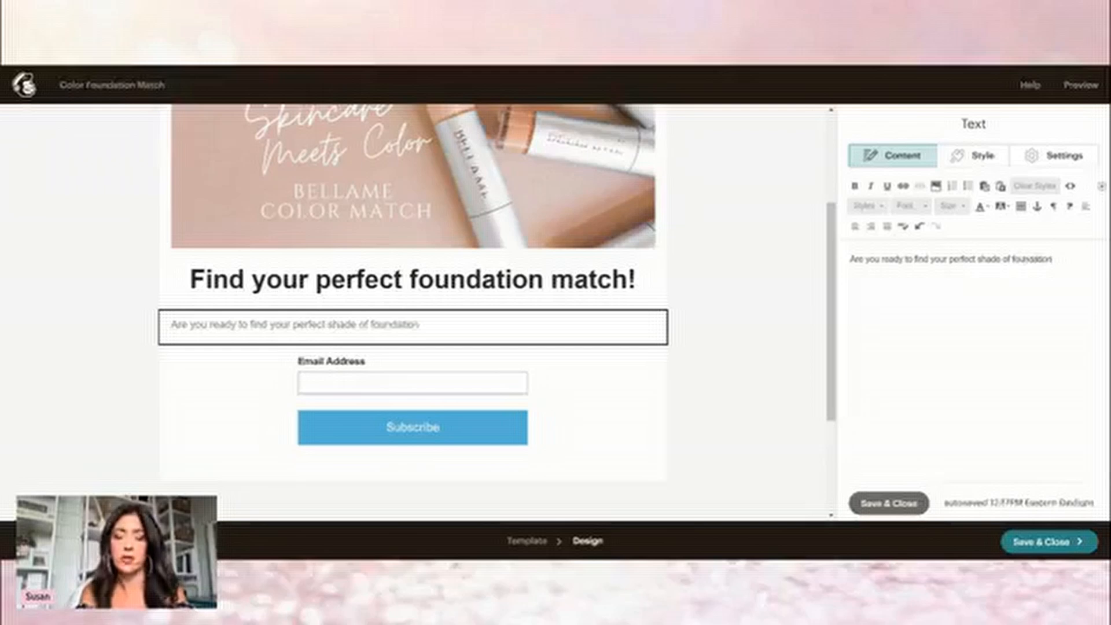
Complete the intro text with "? Fill out the quick form below and your quiz will be on it's way!" and save the block.
type("? Fill out the")
type(" quiz!")
key("BackSpace")
key("BackSpace")
type("ck form")
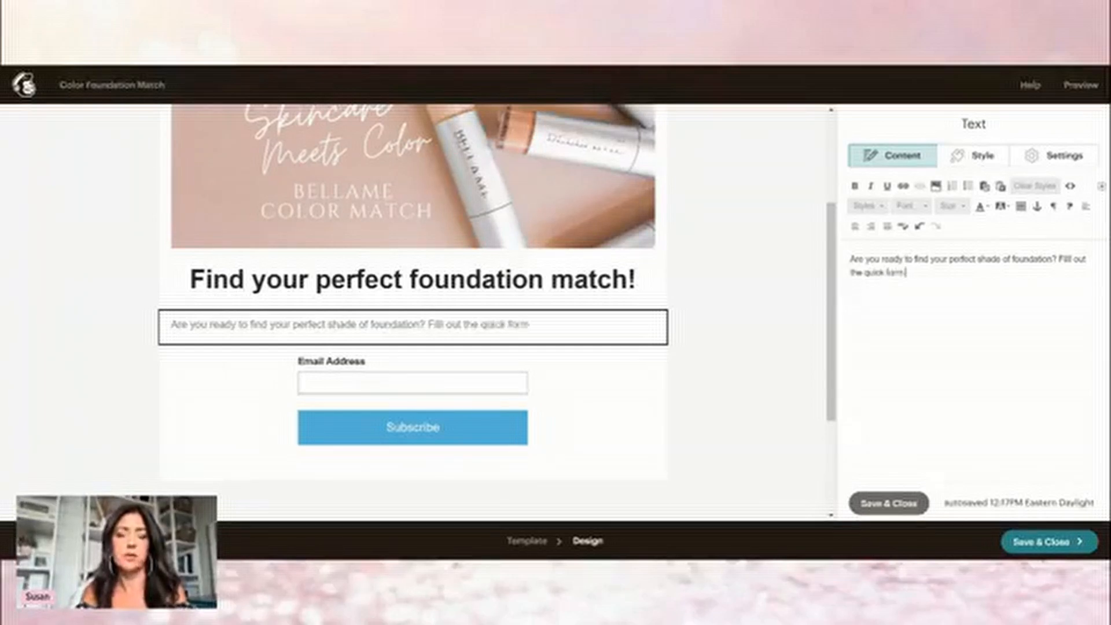
type(" belwo and")
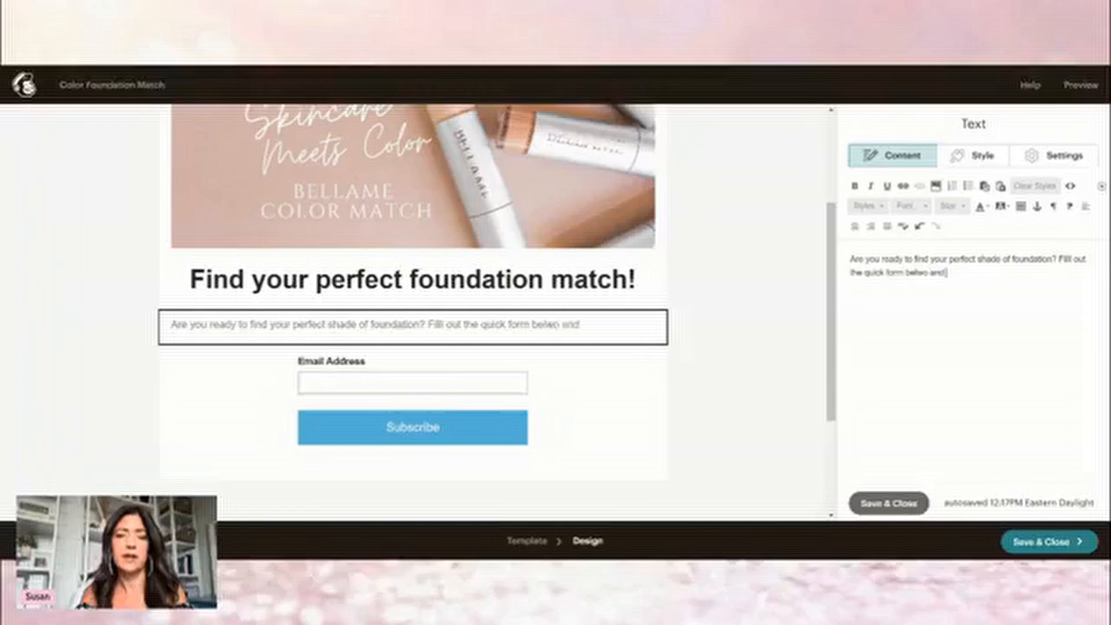
type(" your quiz w")
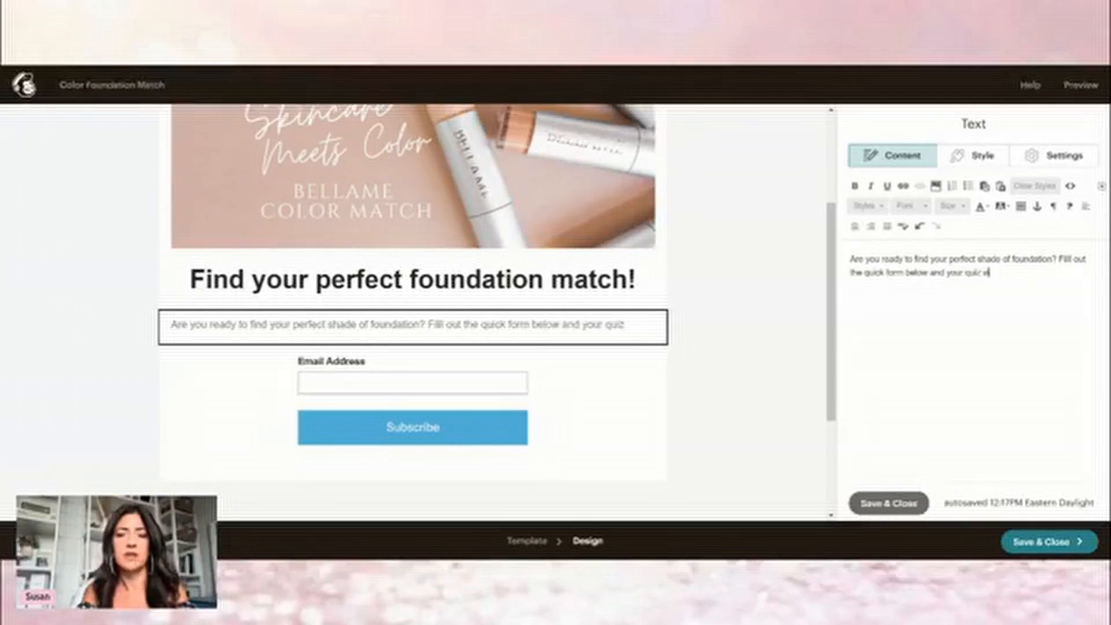
type("ill be on it")
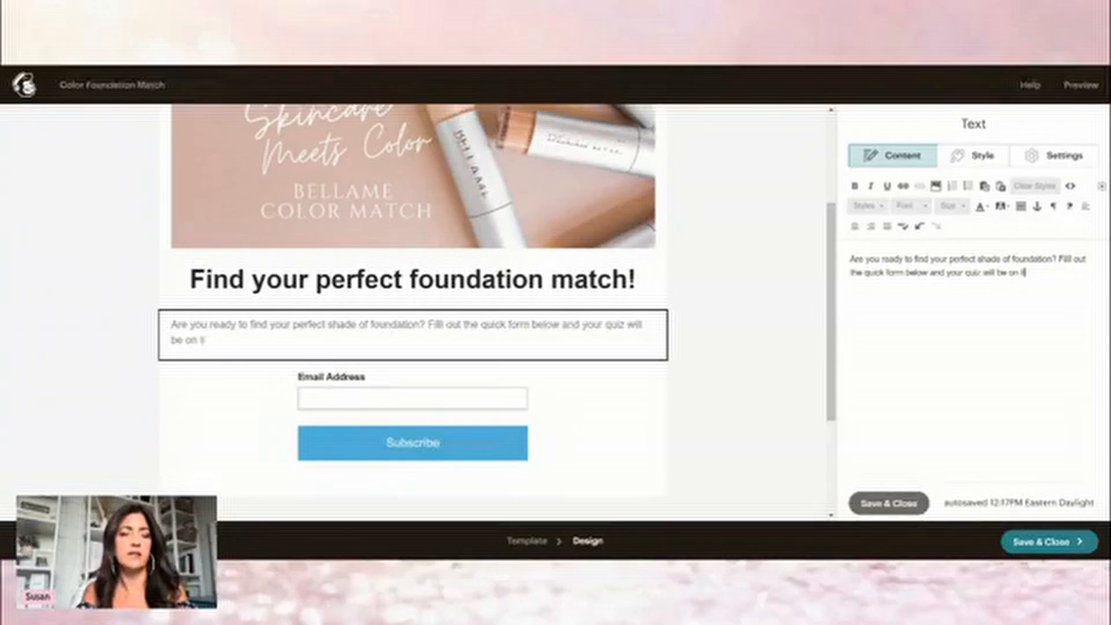
type("'s way!")
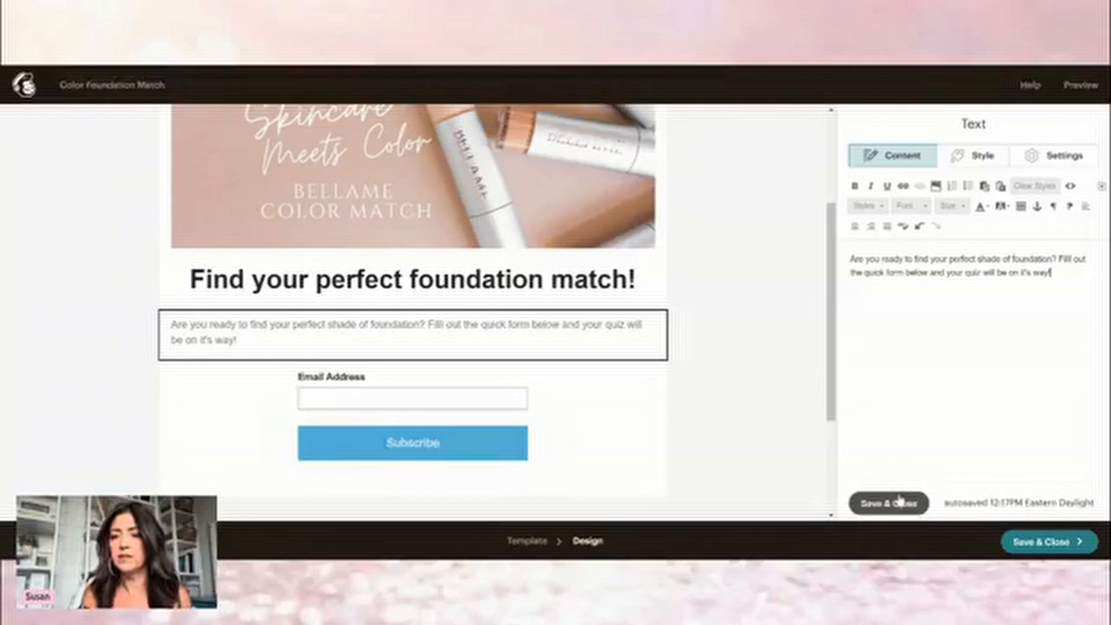
left_click(868, 502)
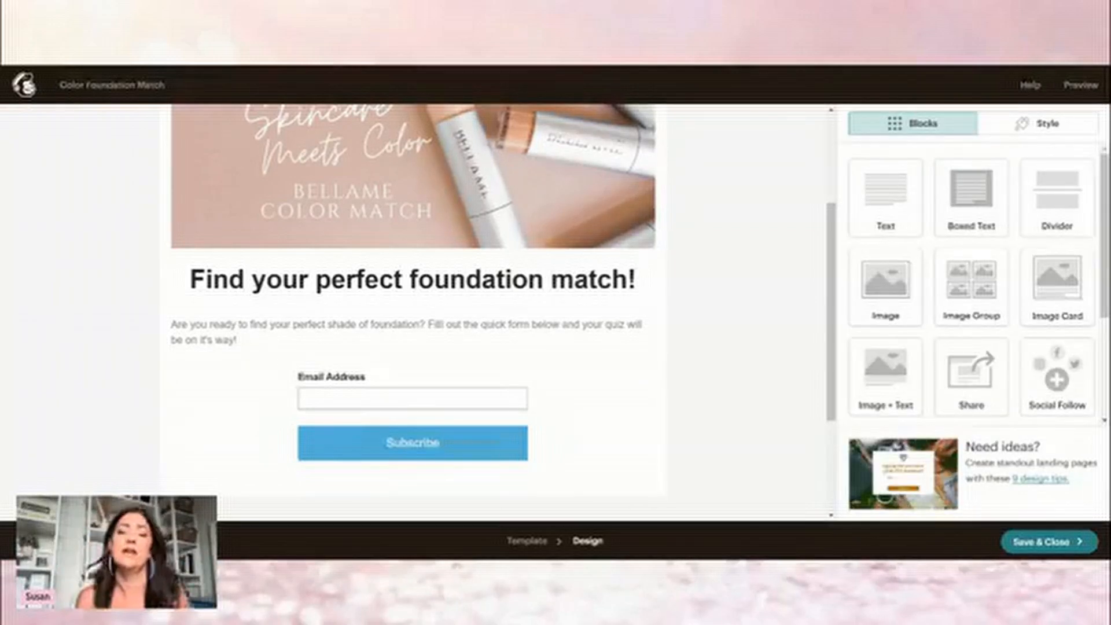
Add the First Name, Last Name and Phone Number fields to the signup form block.
mouse_move(630, 377)
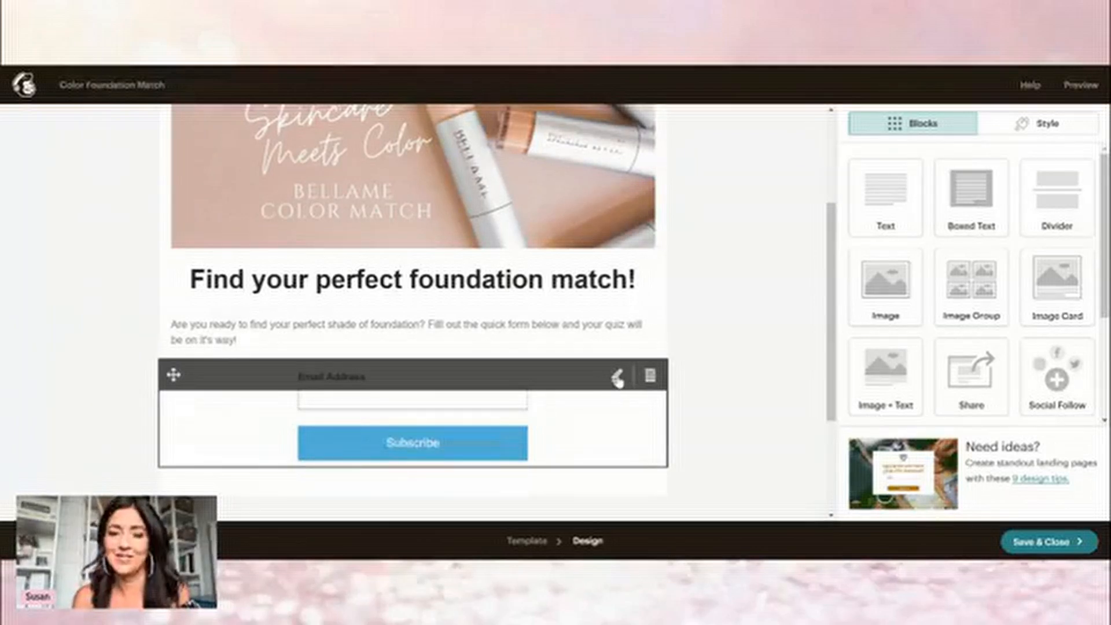
left_click(618, 379)
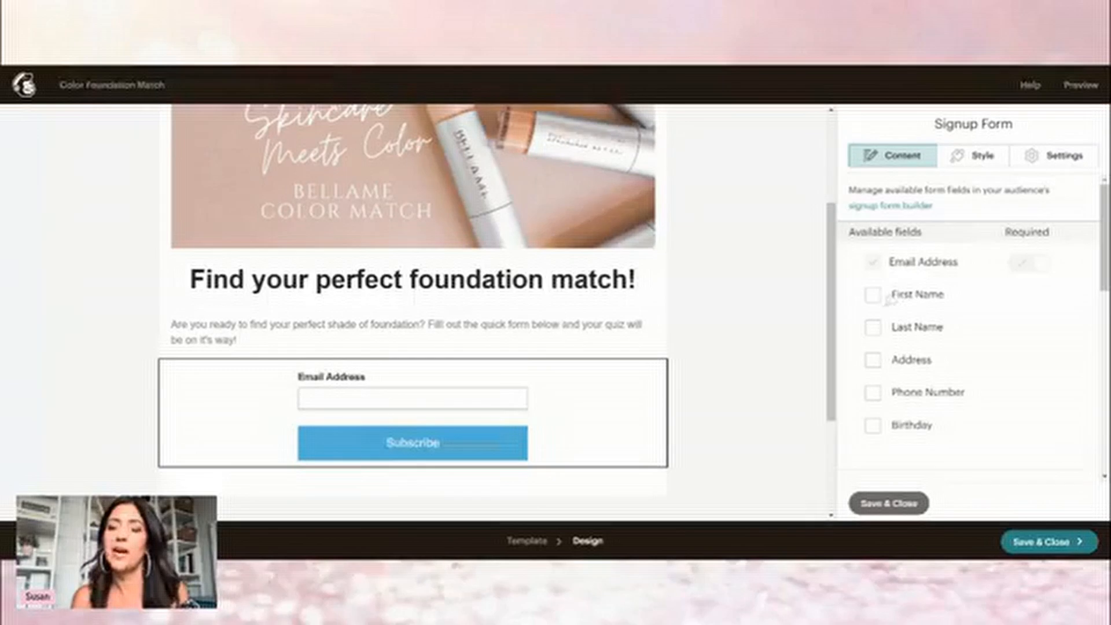
left_click(874, 295)
left_click(874, 328)
scroll(891, 331, "down", 2)
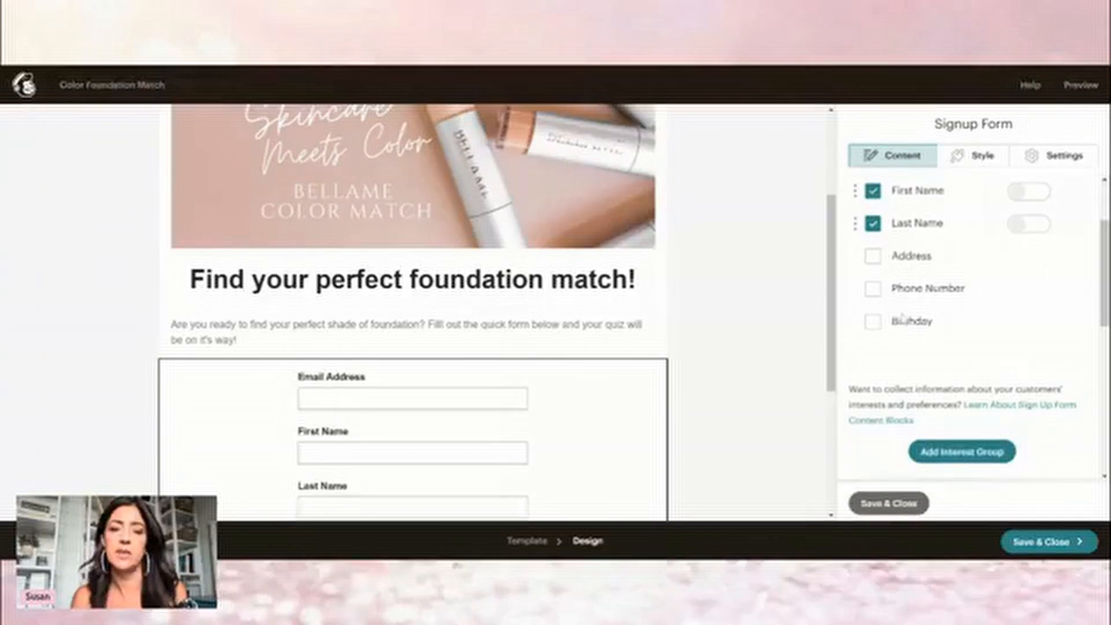
left_click(873, 289)
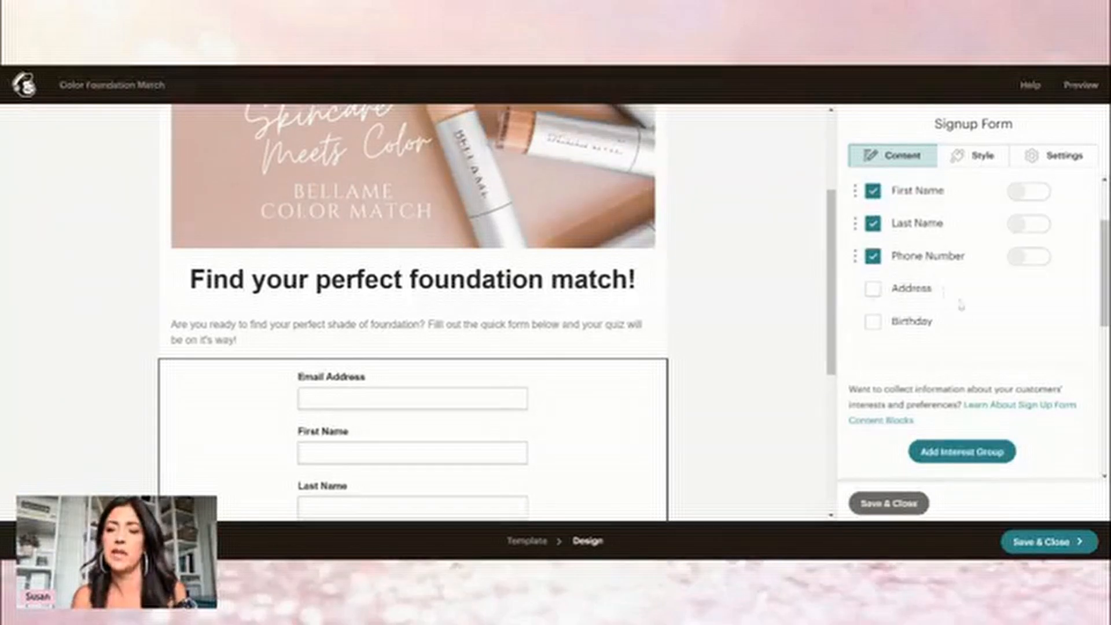
Change the signup form's button text to "Submit".
scroll(962, 336, "down", 2)
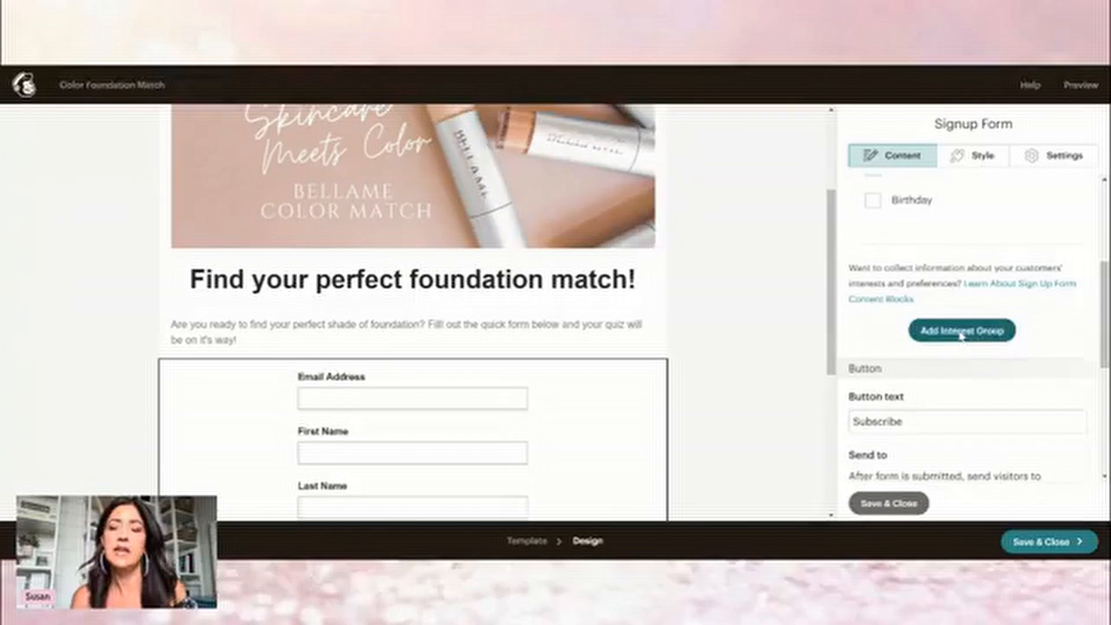
scroll(772, 343, "down", 5)
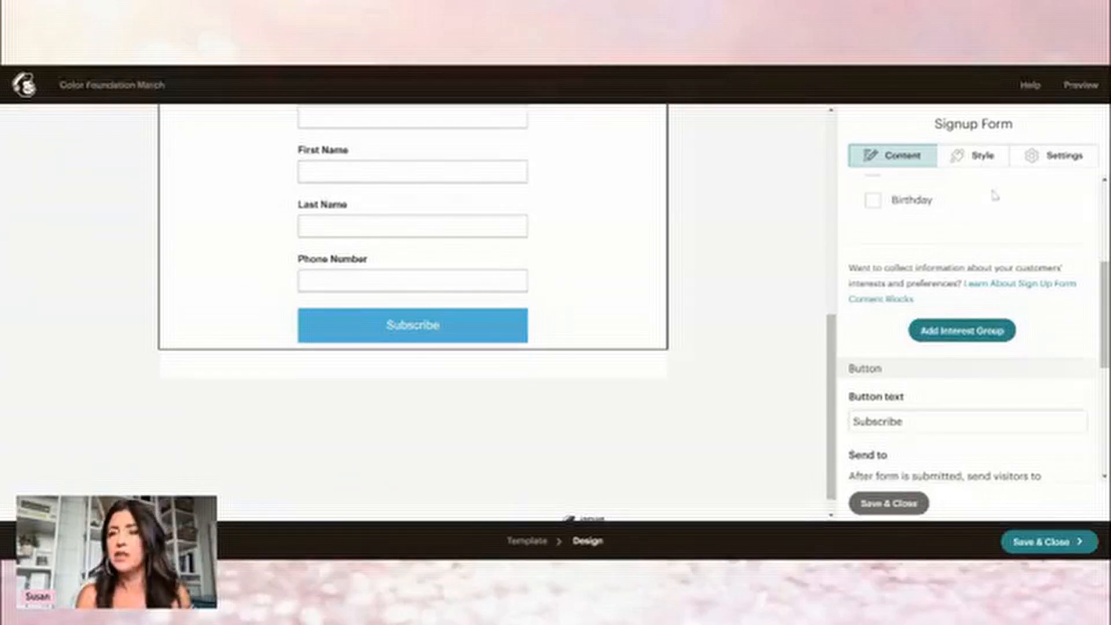
scroll(956, 284, "down", 3)
scroll(957, 283, "up", 4)
scroll(957, 284, "down", 3)
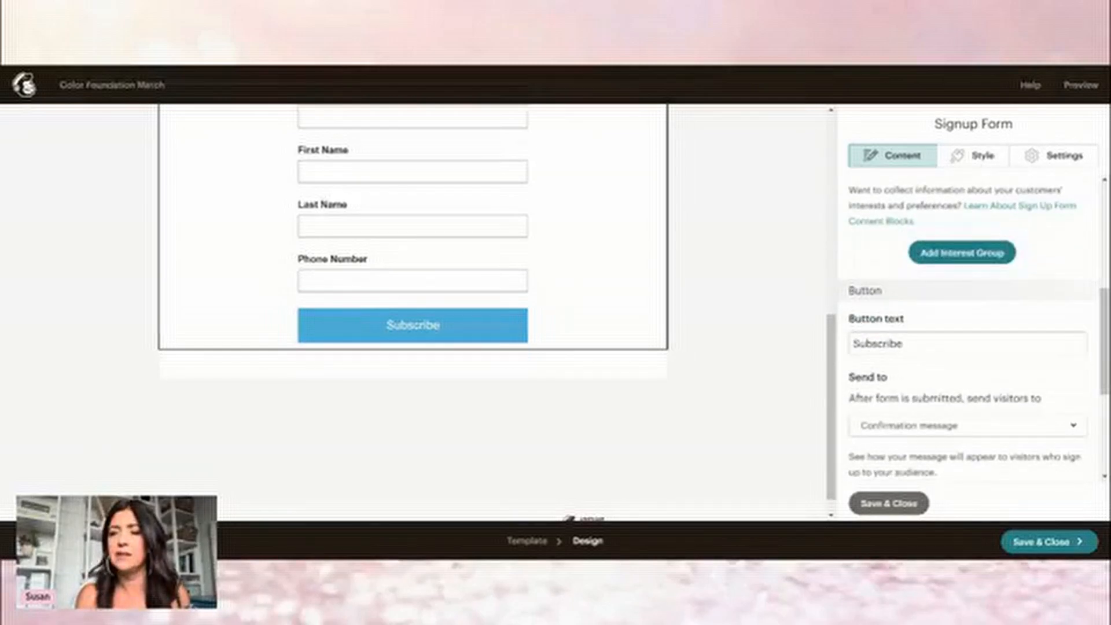
left_click(903, 344)
key("BackSpace")
key("BackSpace")
key("BackSpace")
key("BackSpace")
key("BackSpace")
key("BackSpace")
type("mit")
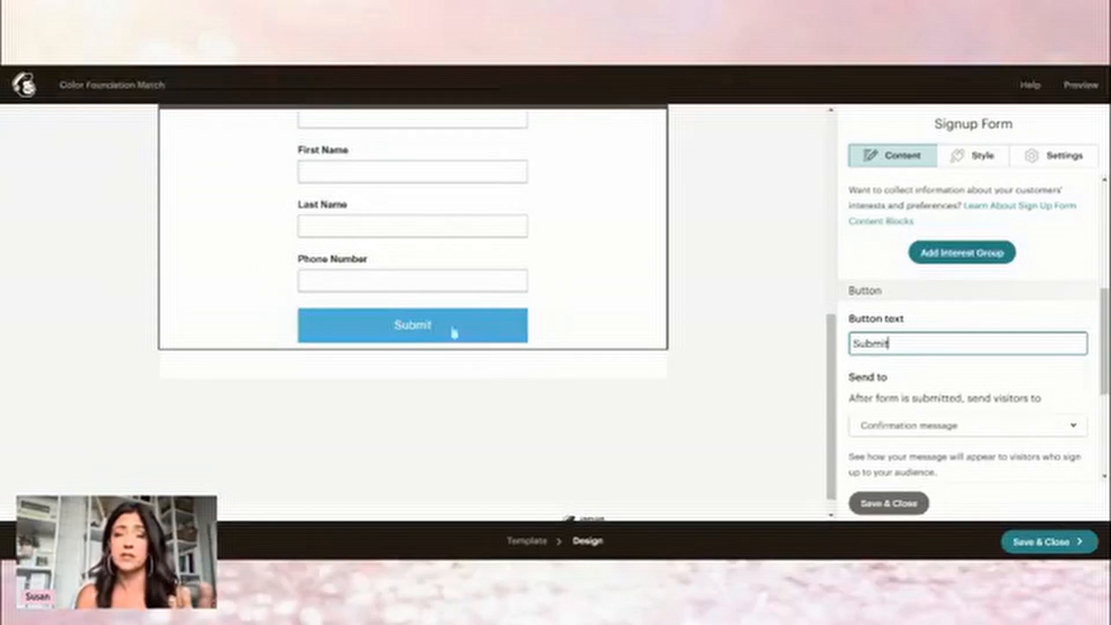
Set the Submit button's background colour to purple #874494 and save the signup form block.
scroll(877, 385, "down", 4)
scroll(877, 385, "up", 8)
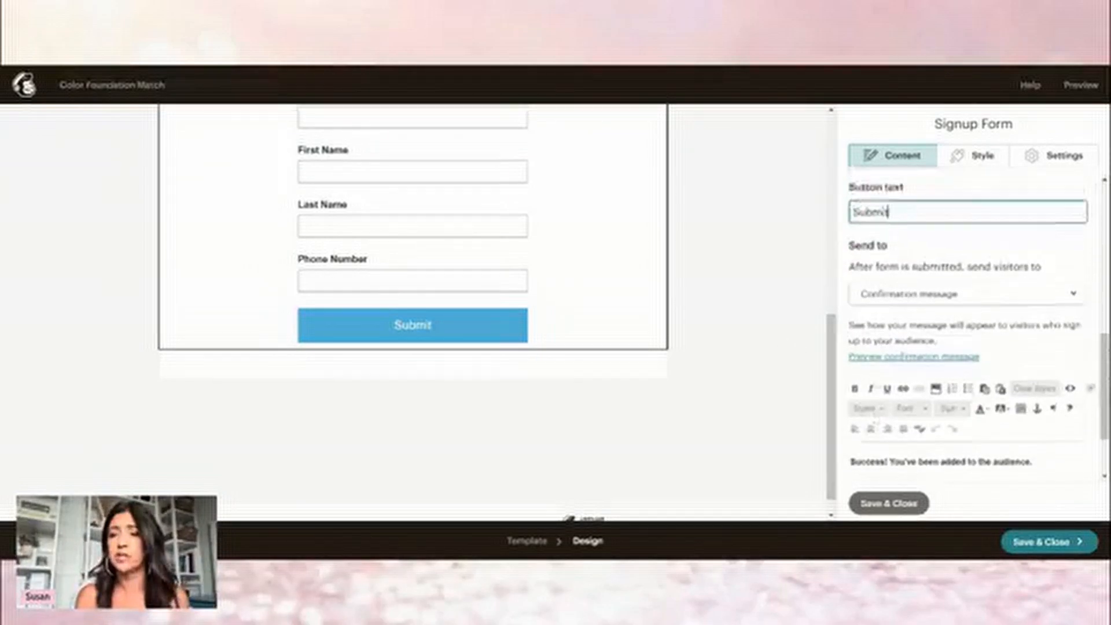
scroll(972, 347, "down", 2)
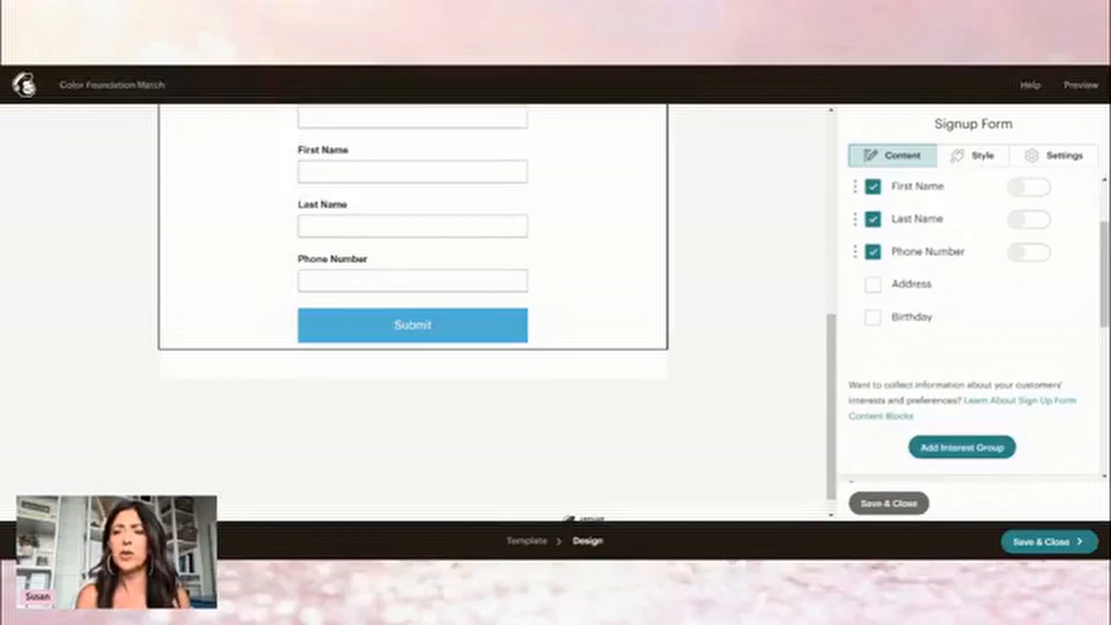
left_click(977, 158)
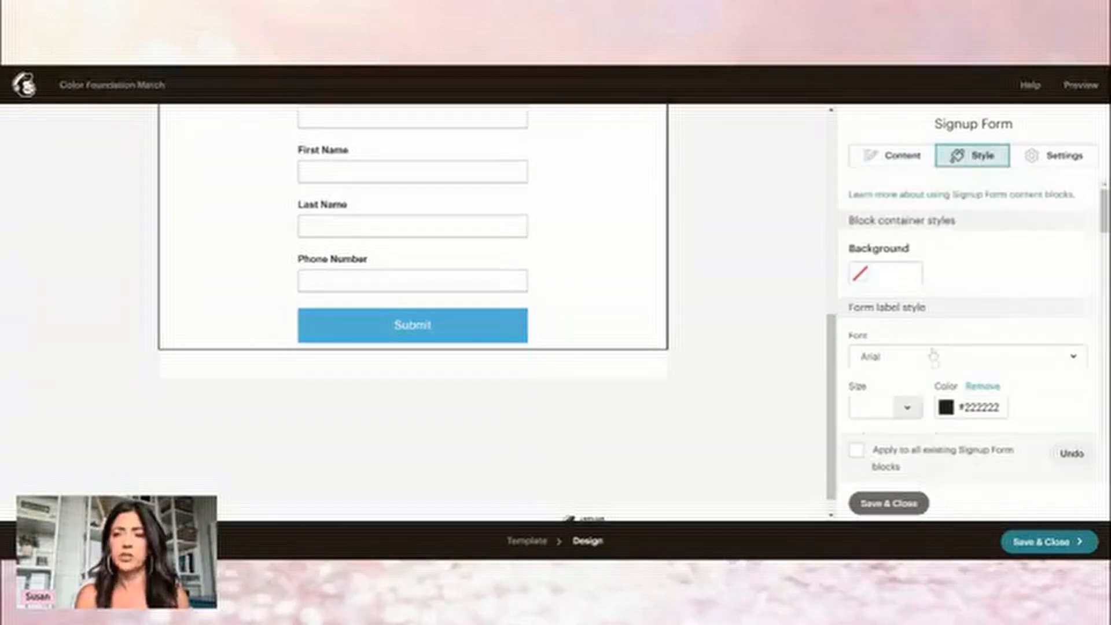
scroll(933, 354, "down", 6)
scroll(933, 354, "down", 7)
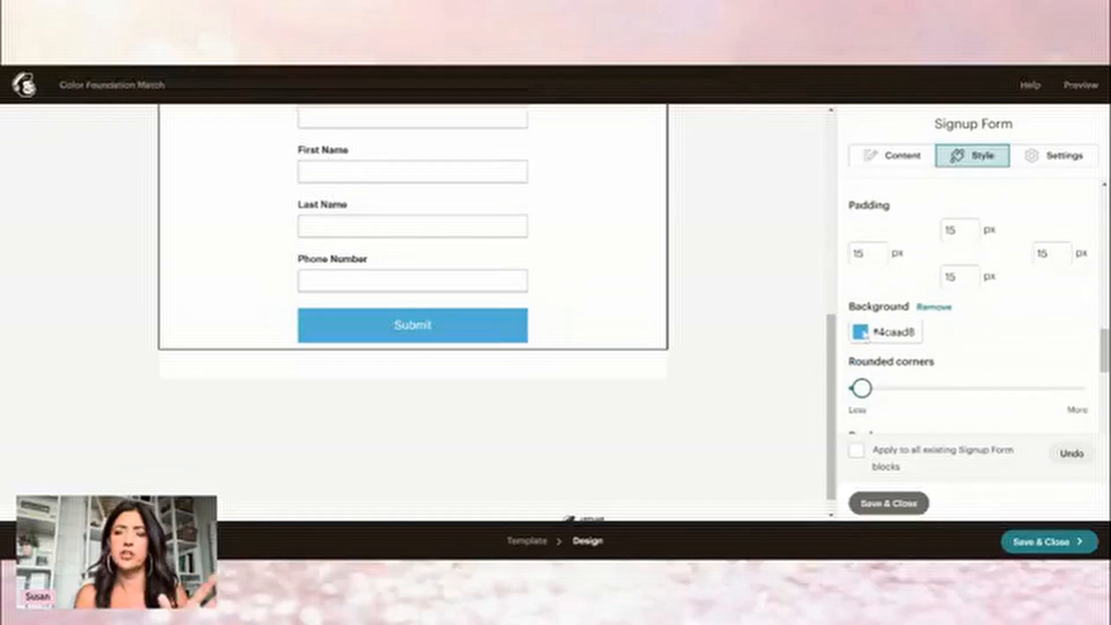
scroll(980, 350, "down", 2)
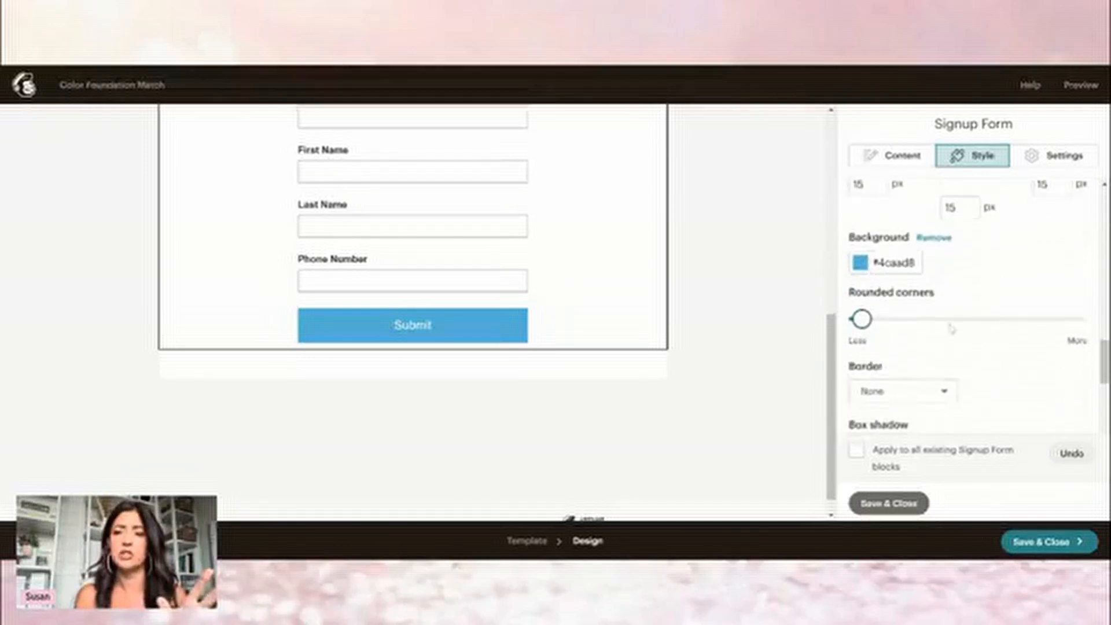
left_click(861, 264)
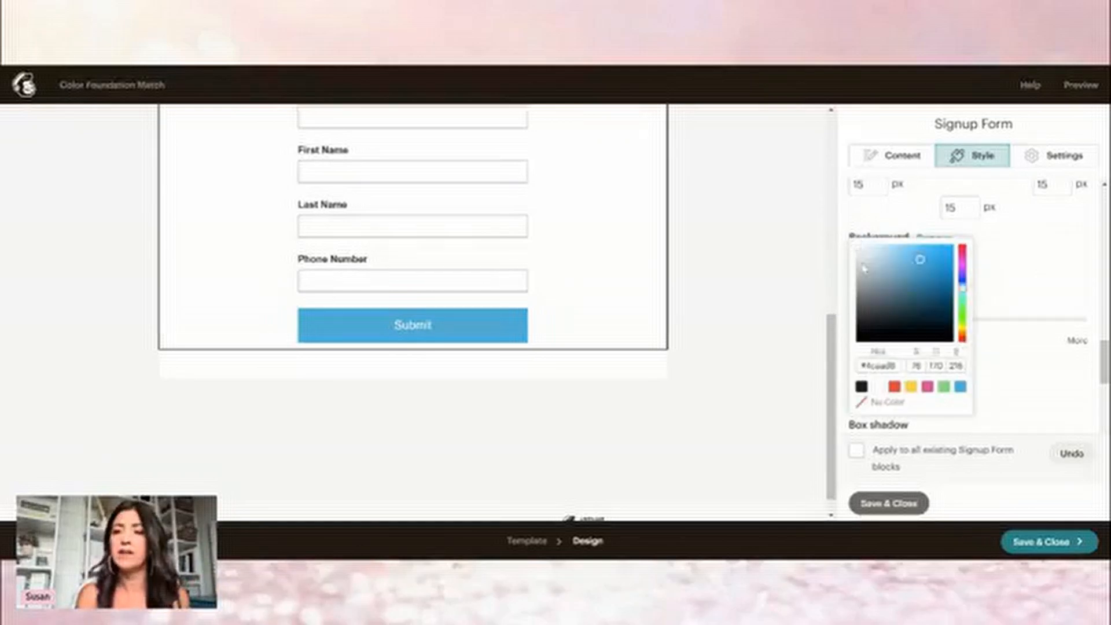
left_click(969, 312)
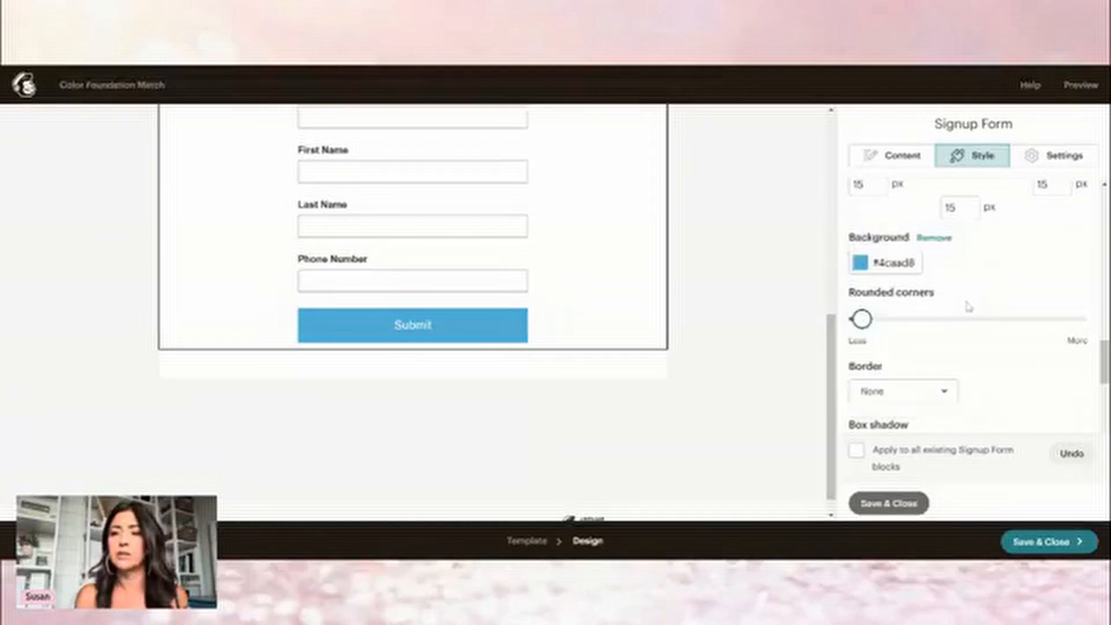
left_click(889, 265)
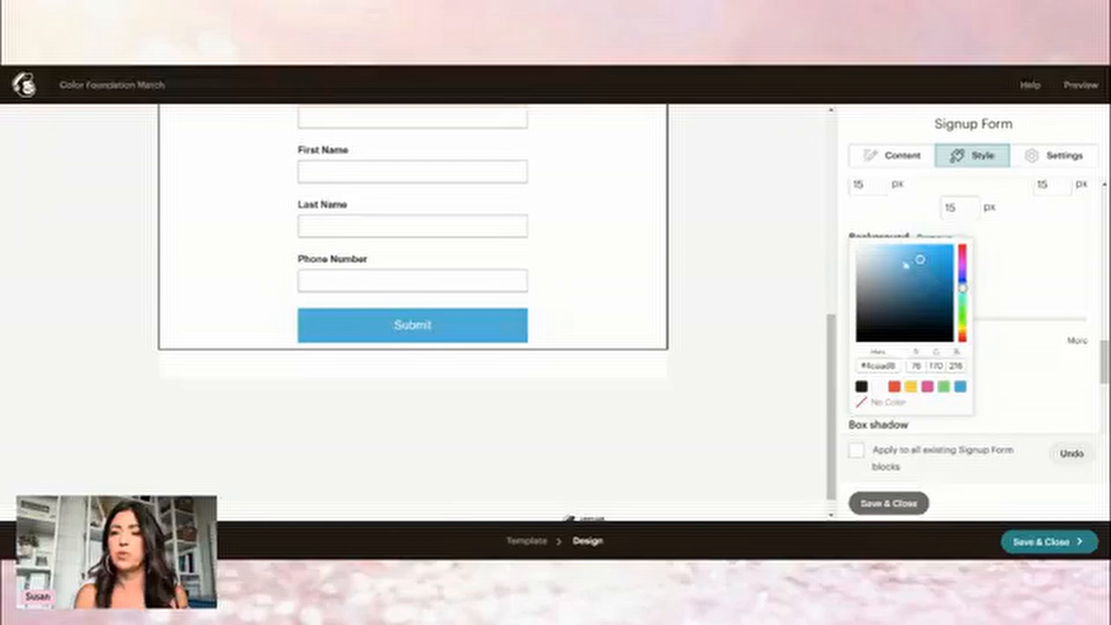
left_click(886, 251)
left_click(907, 285)
left_click_drag(962, 288, 962, 263)
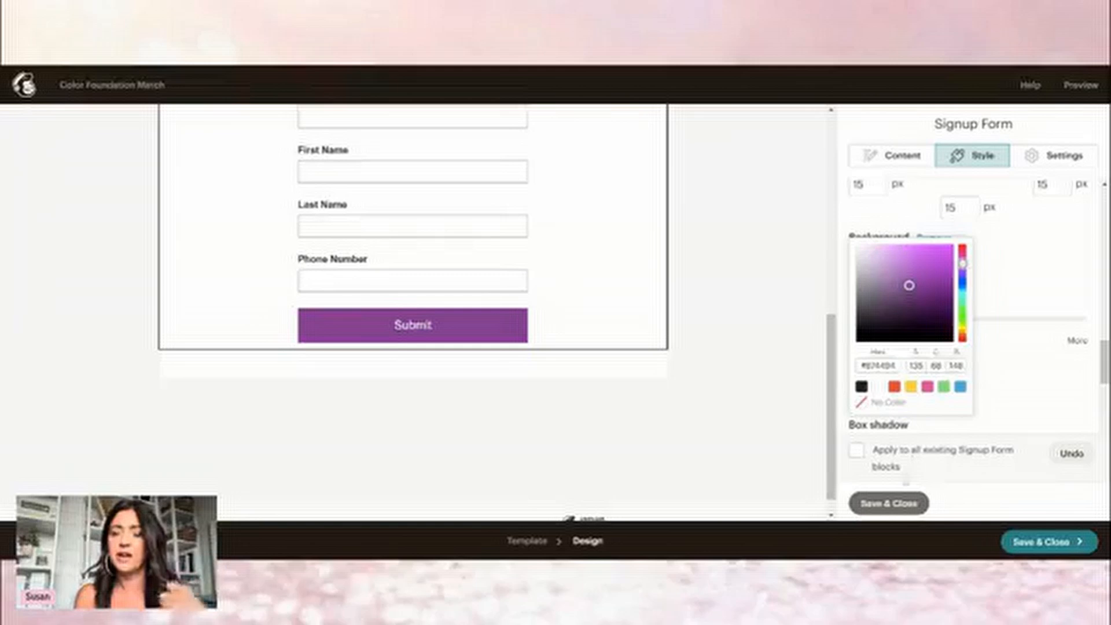
left_click(888, 502)
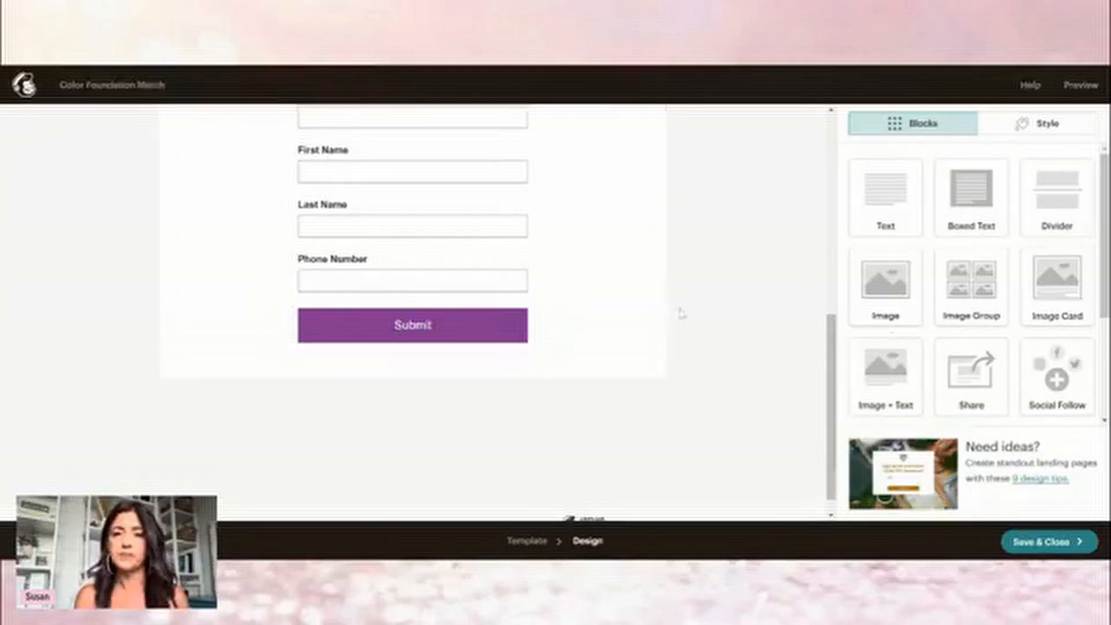
Review the landing page from the product image and headline down to the form's Submit button and footer.
scroll(683, 312, "up", 5)
scroll(689, 311, "up", 1)
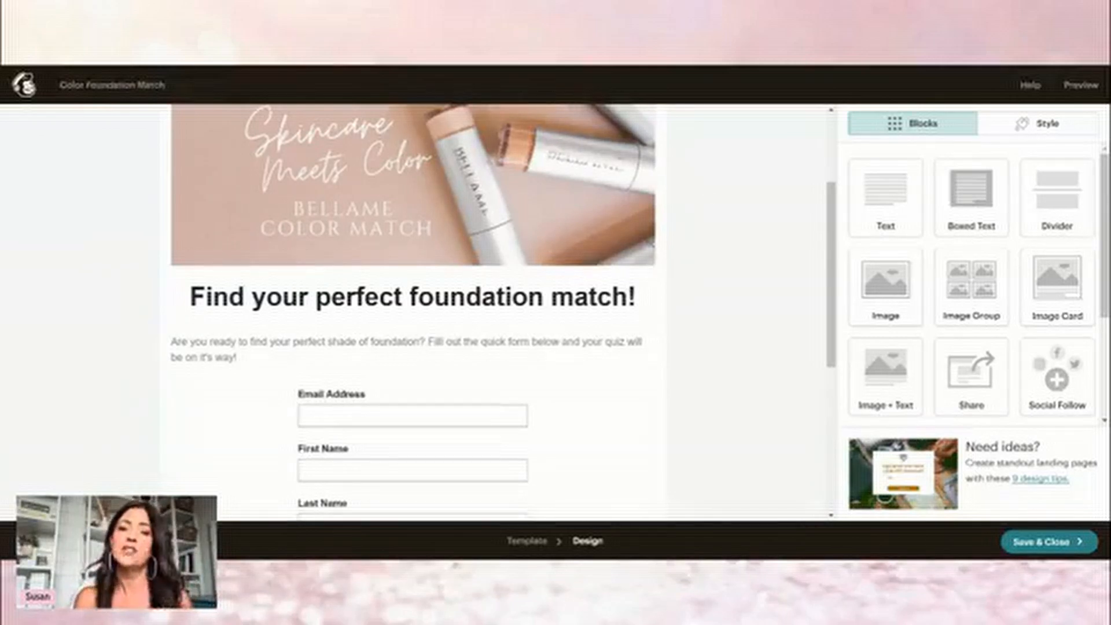
scroll(727, 315, "down", 5)
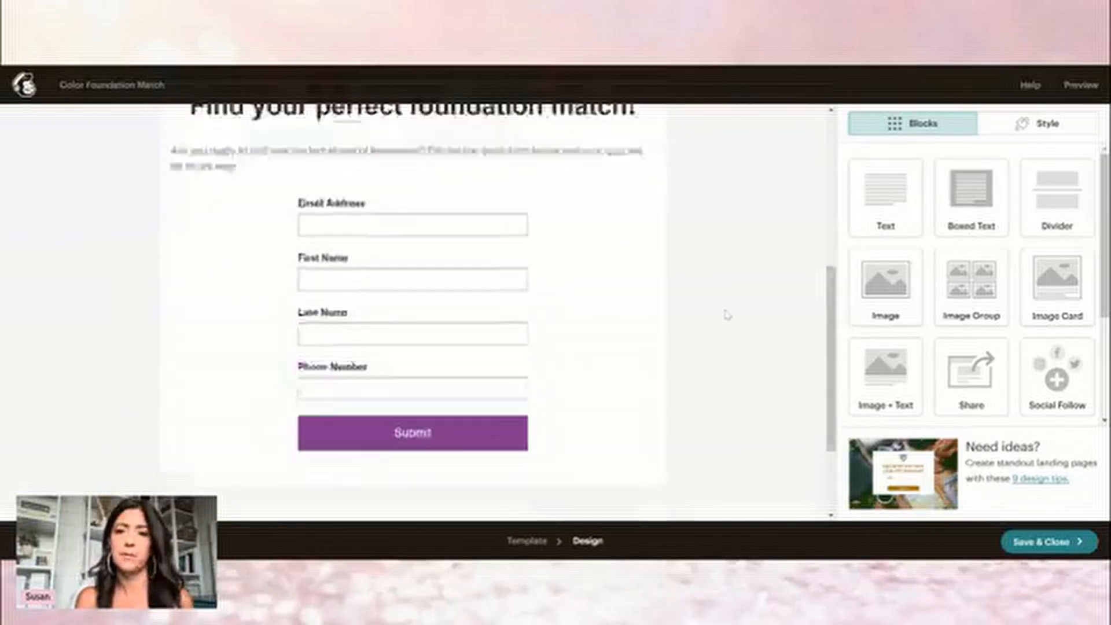
scroll(728, 314, "up", 8)
scroll(728, 314, "down", 7)
scroll(727, 315, "down", 2)
scroll(727, 314, "up", 6)
scroll(727, 314, "down", 5)
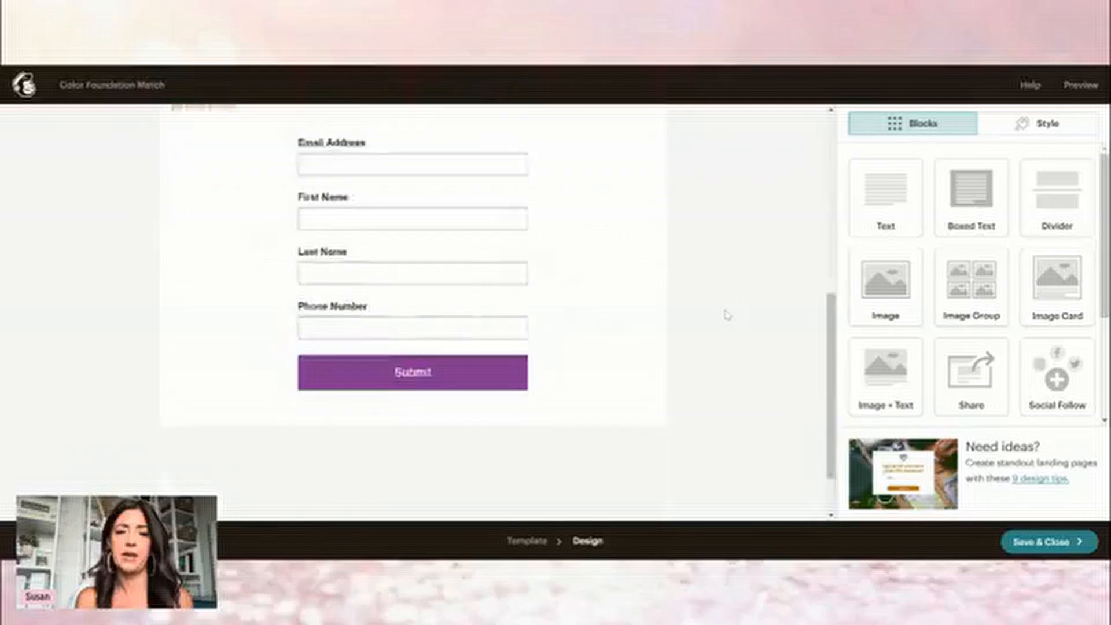
scroll(728, 315, "down", 1)
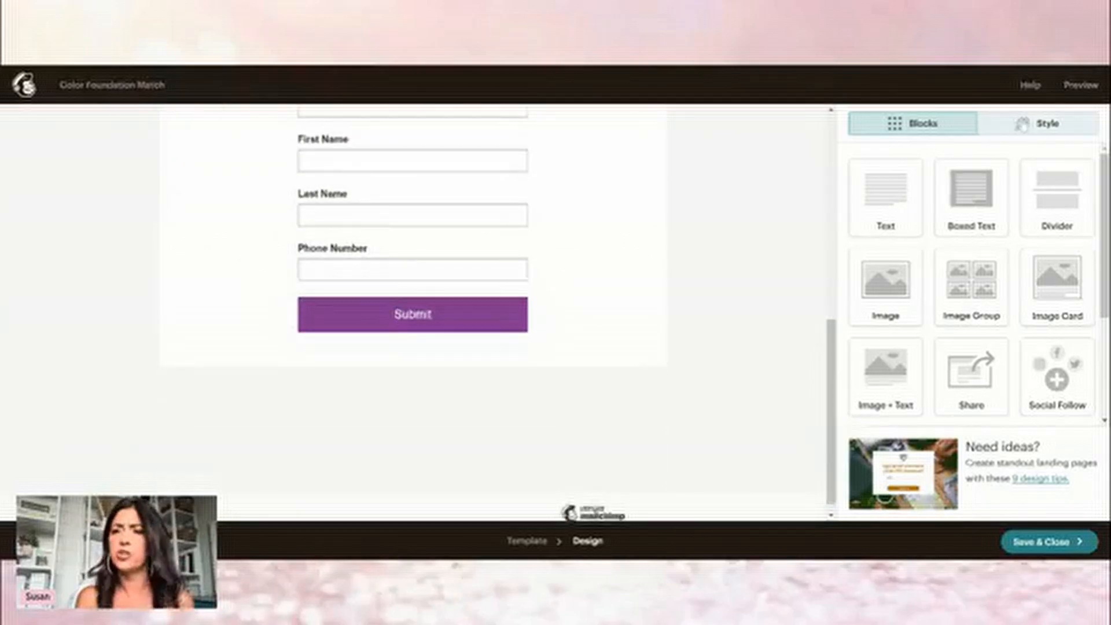
Reopen the signup form block's styling and shift the Submit button's background hue to a golden brown.
scroll(599, 296, "up", 3)
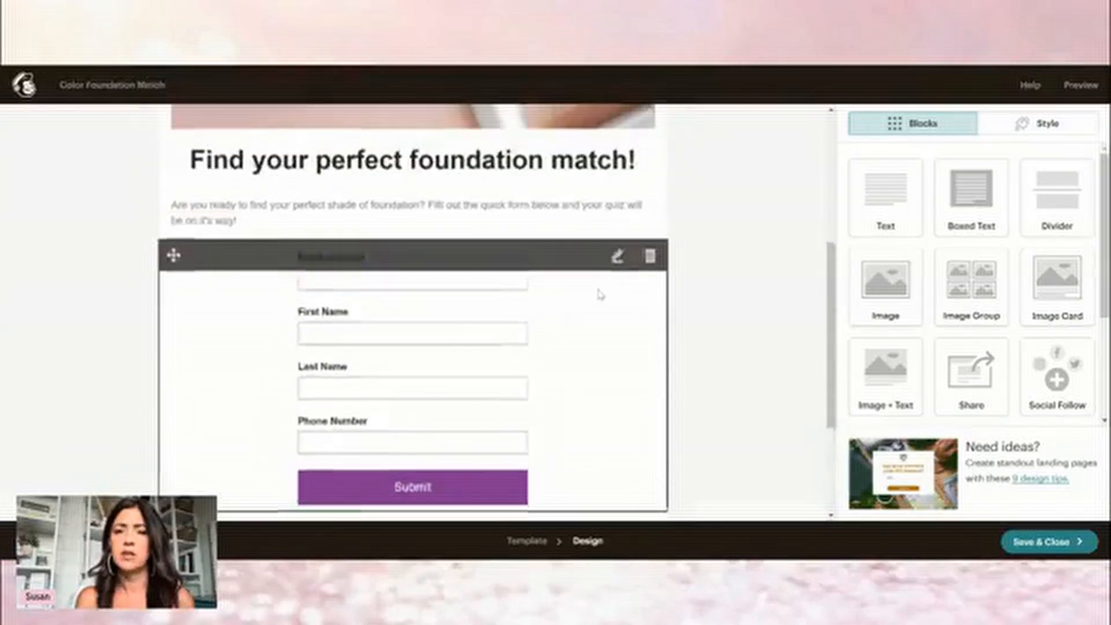
left_click(617, 257)
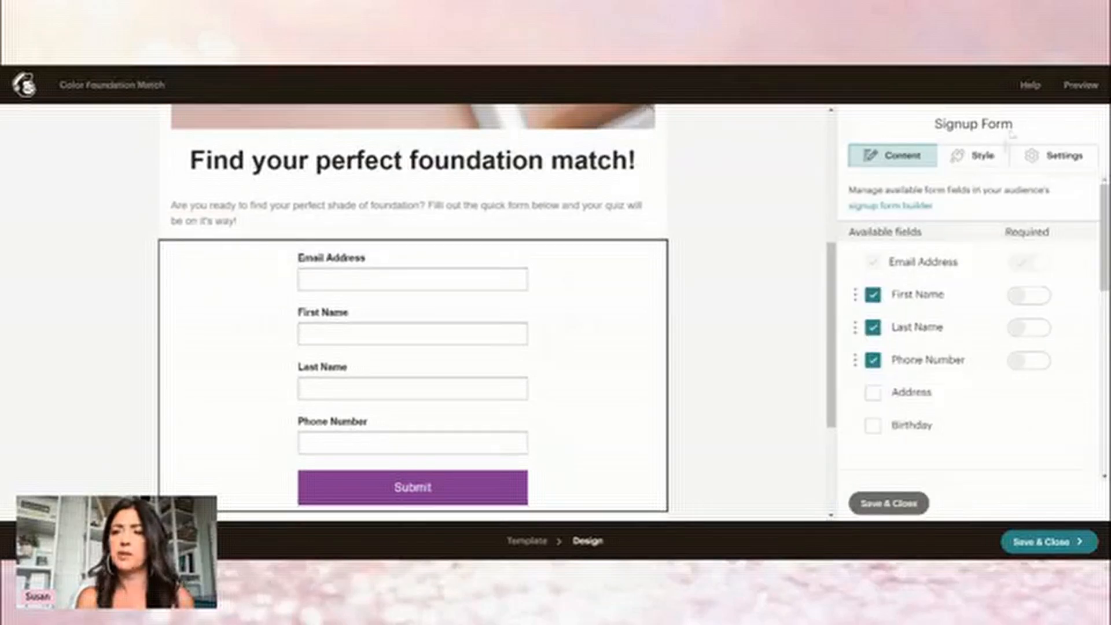
scroll(932, 341, "down", 8)
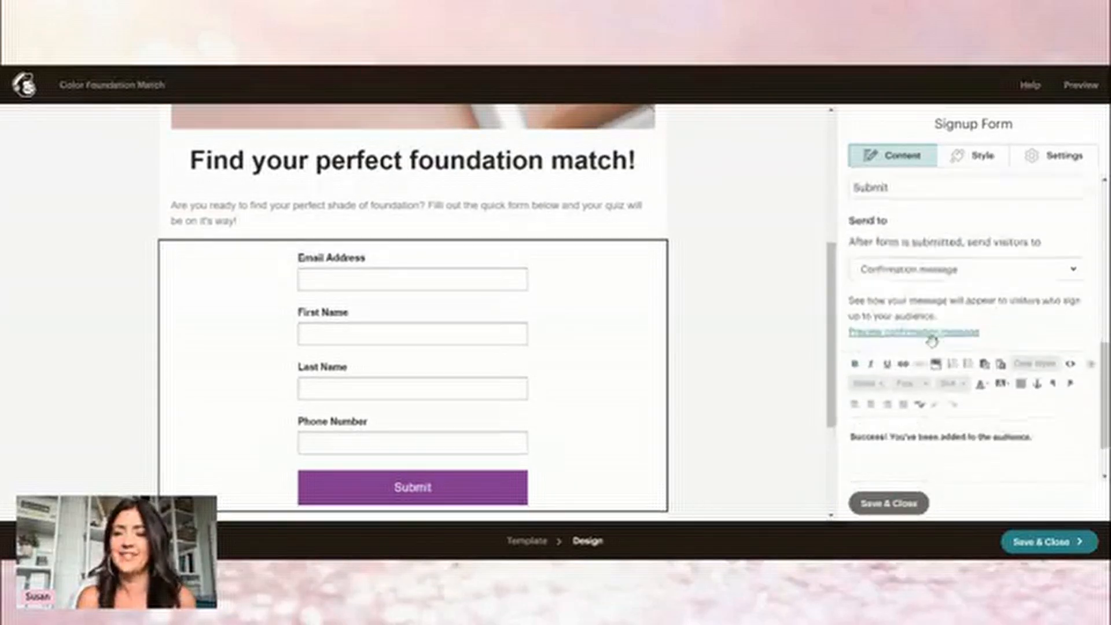
scroll(932, 342, "up", 4)
scroll(932, 342, "down", 1)
left_click(982, 155)
scroll(993, 249, "down", 3)
scroll(993, 249, "up", 4)
left_click(861, 318)
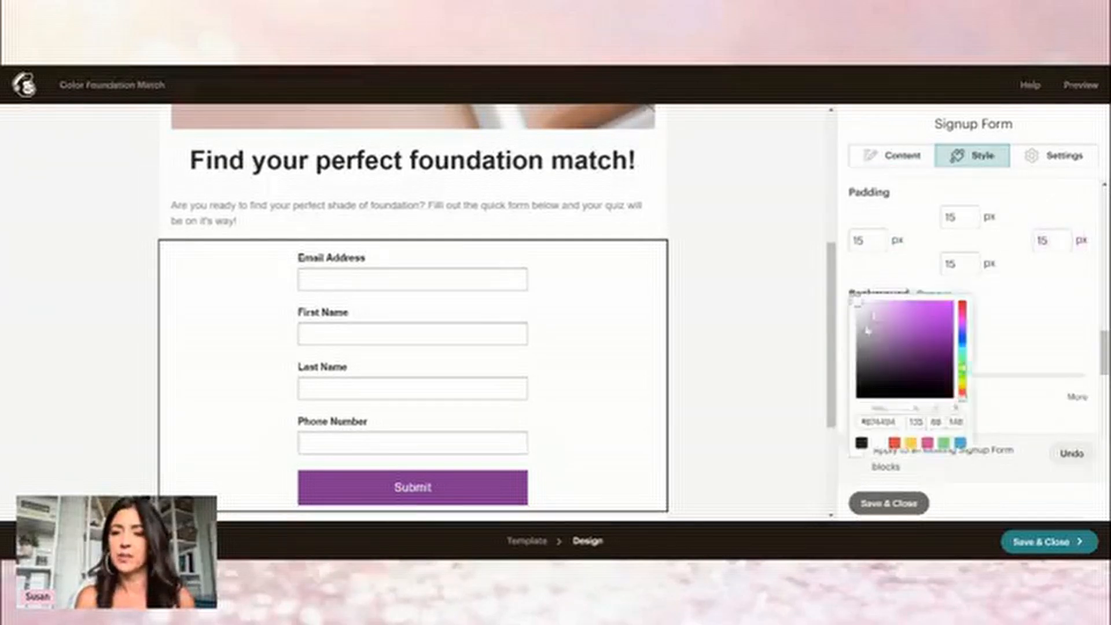
scroll(963, 320, "down", 1)
left_click_drag(963, 283, 963, 351)
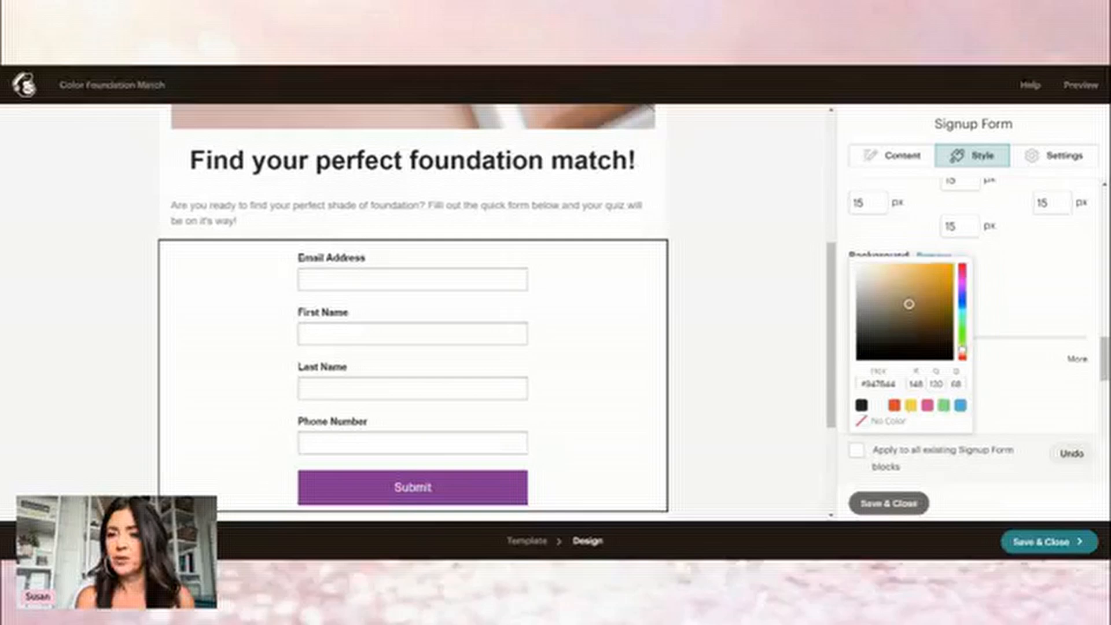
left_click(997, 371)
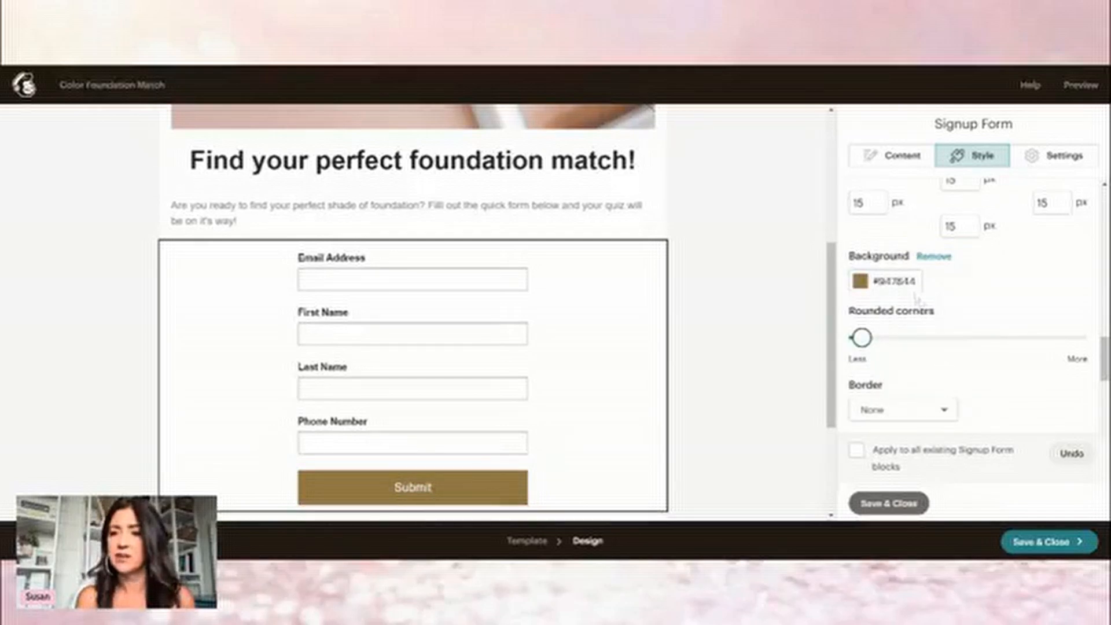
Refine the Submit button's background colour to a light tan, #bfa475, and save the signup form block.
left_click(862, 282)
left_click(922, 271)
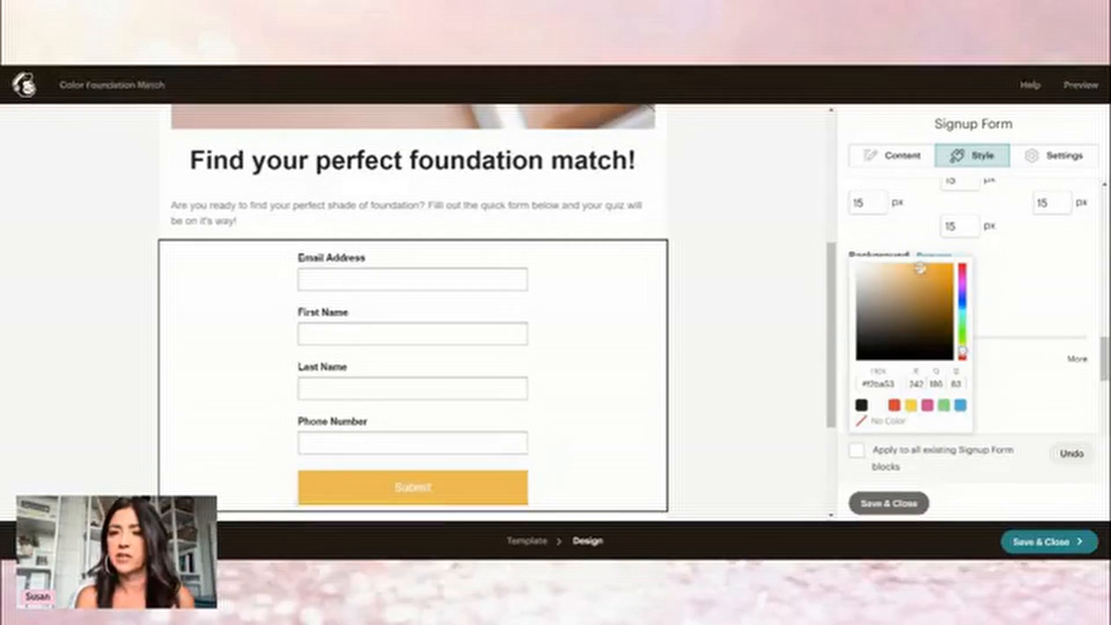
left_click(906, 269)
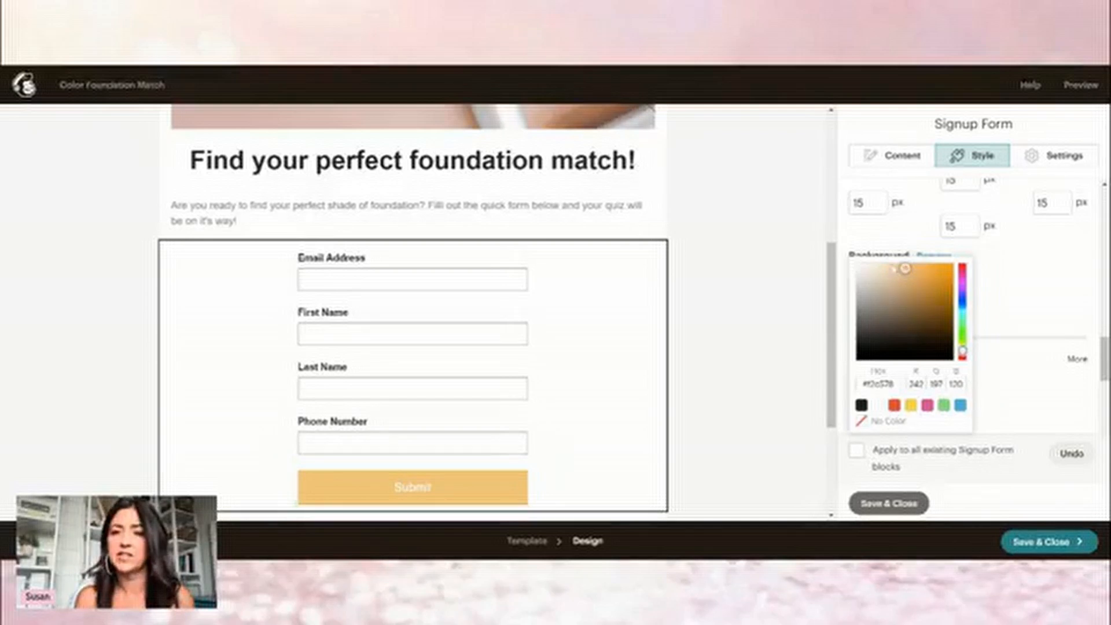
left_click(892, 264)
left_click(932, 300)
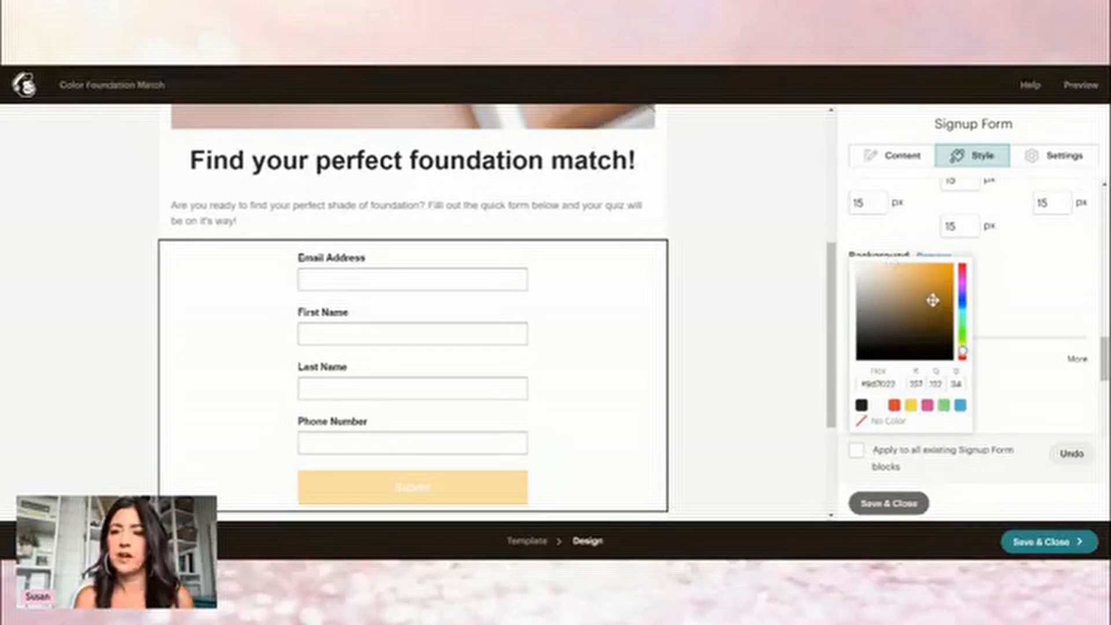
left_click(899, 305)
left_click(895, 288)
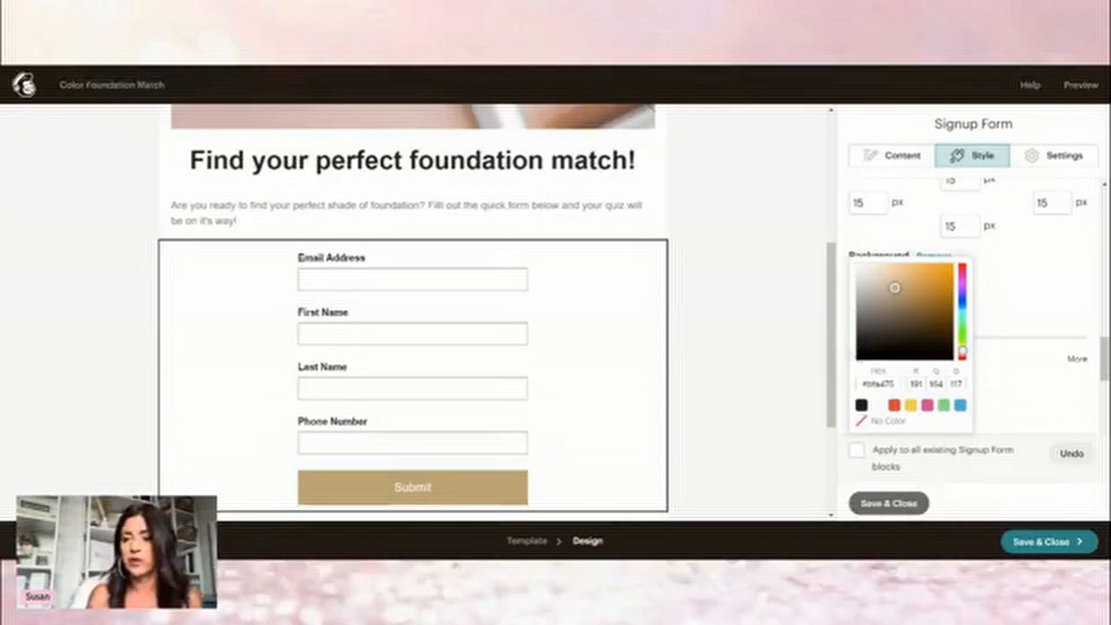
left_click(885, 502)
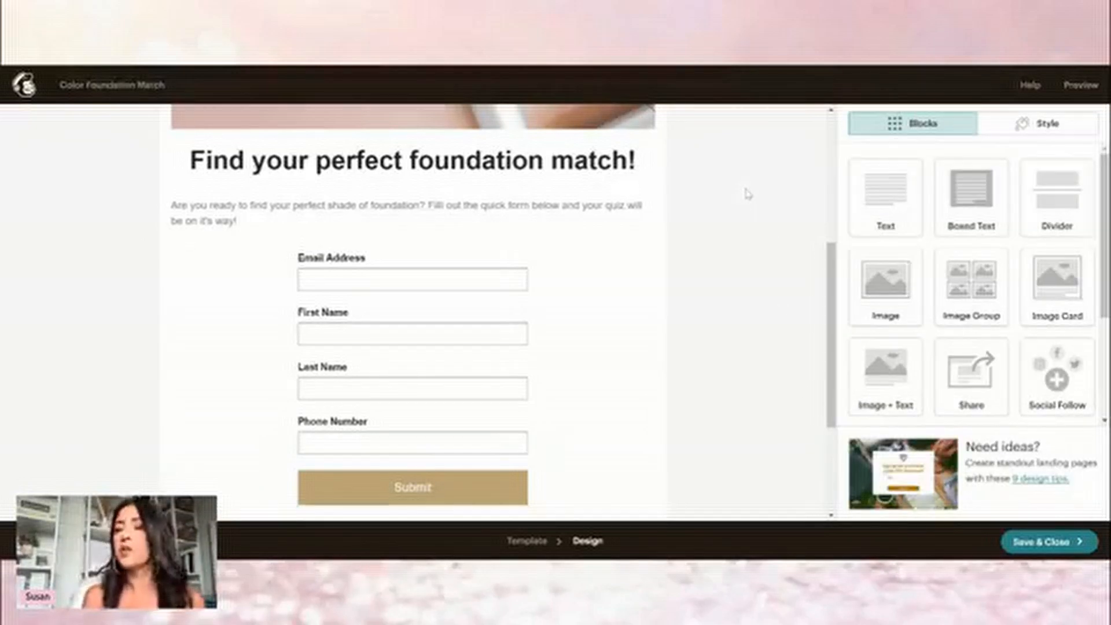
Edit the signup form block so that visitors are sent to a web address after the form is submitted.
mouse_move(605, 290)
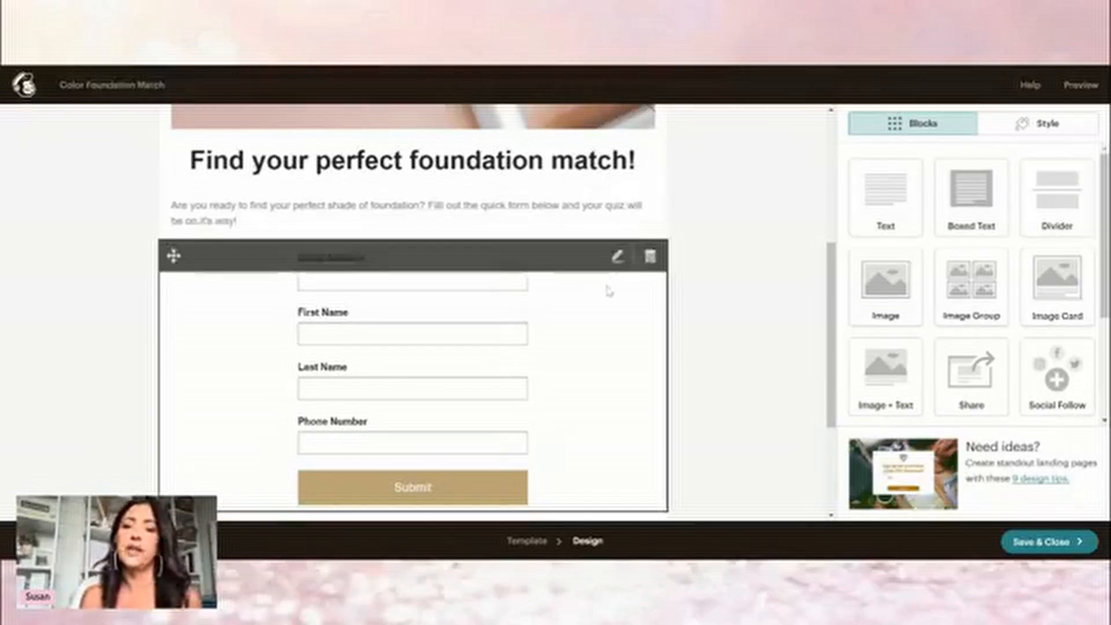
left_click(620, 257)
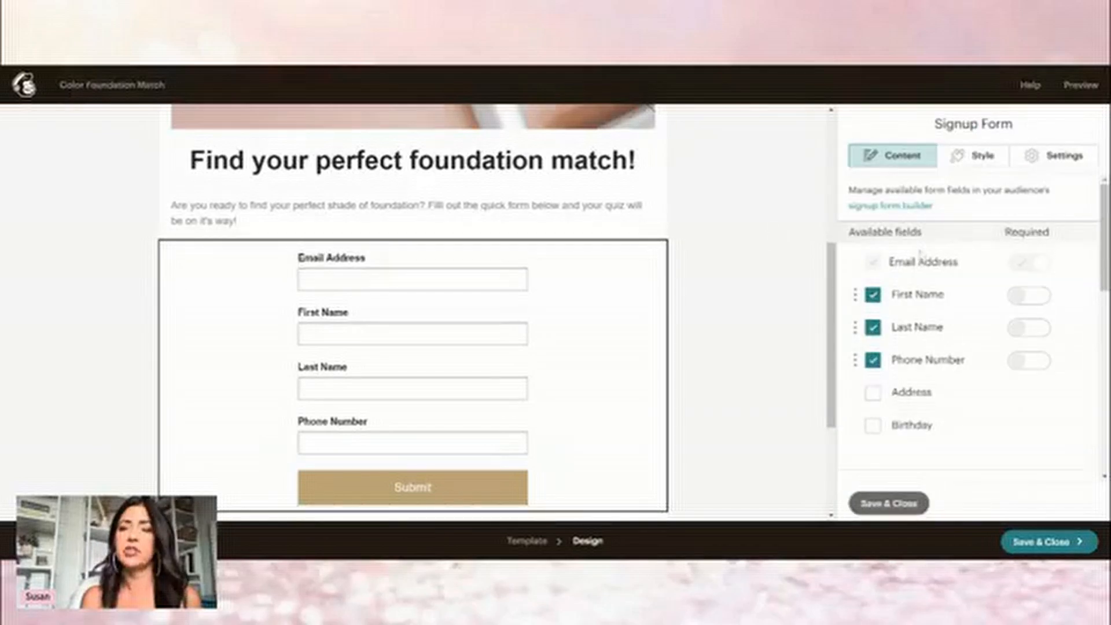
scroll(904, 219, "down", 10)
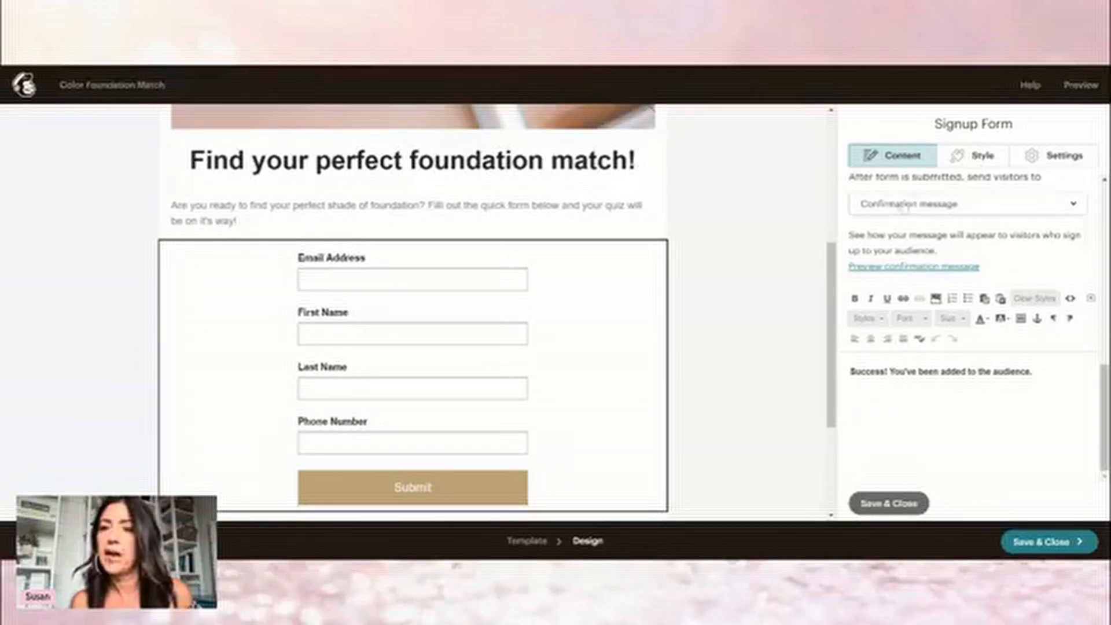
scroll(903, 202, "up", 1)
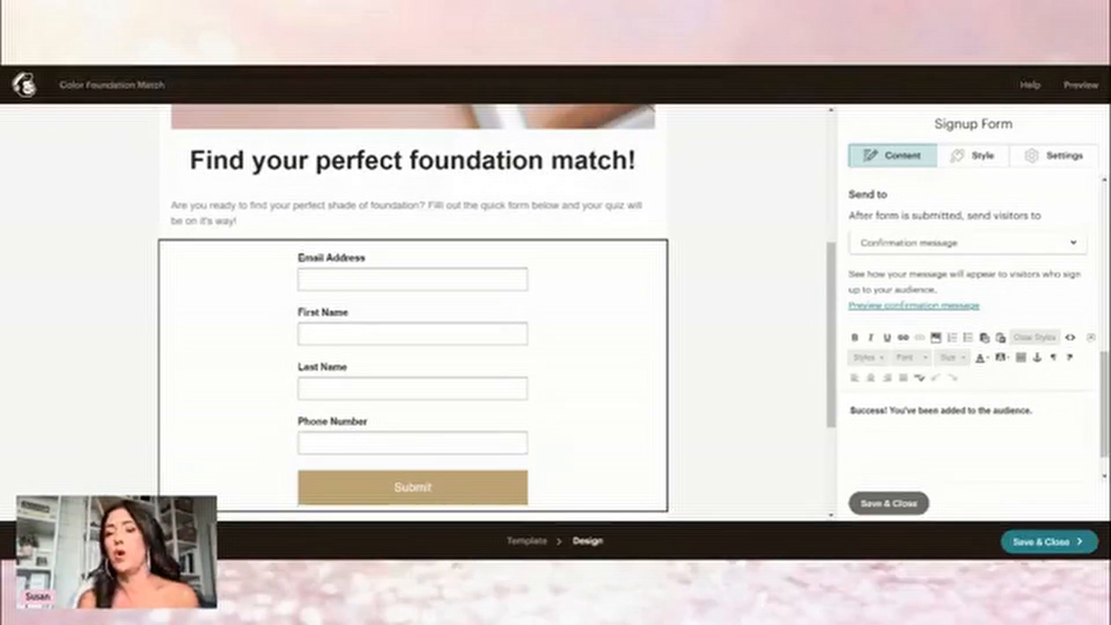
left_click(1074, 247)
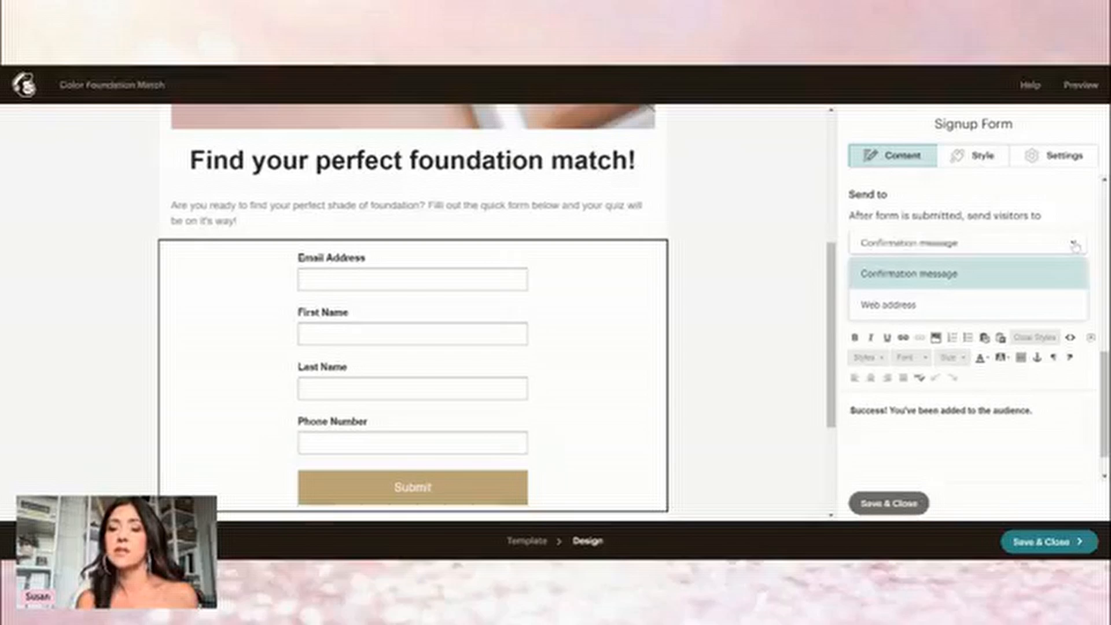
left_click(978, 303)
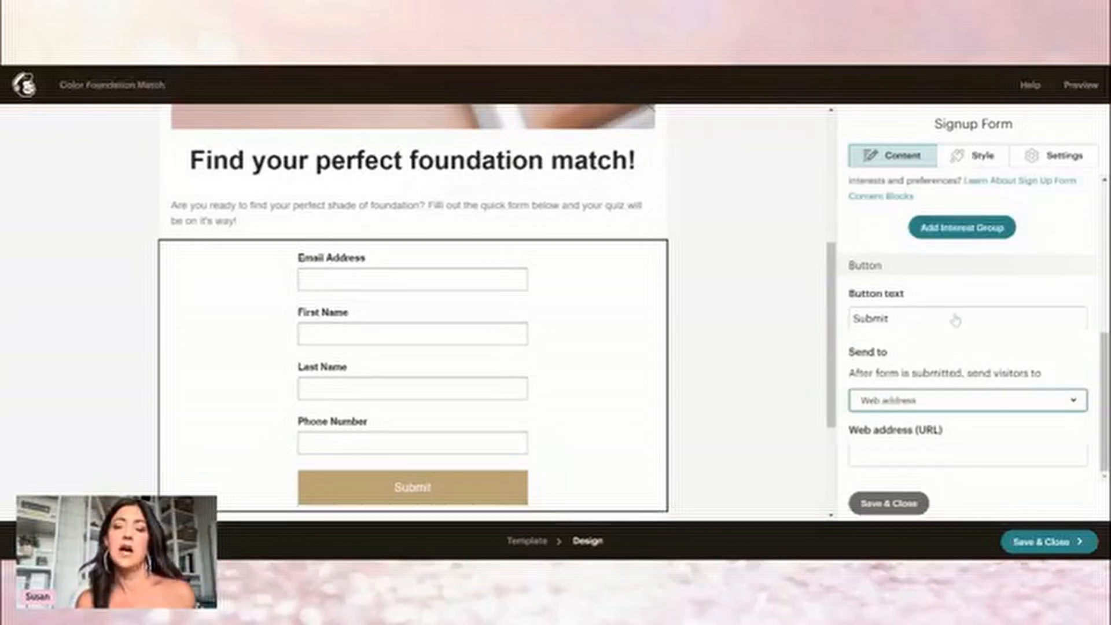